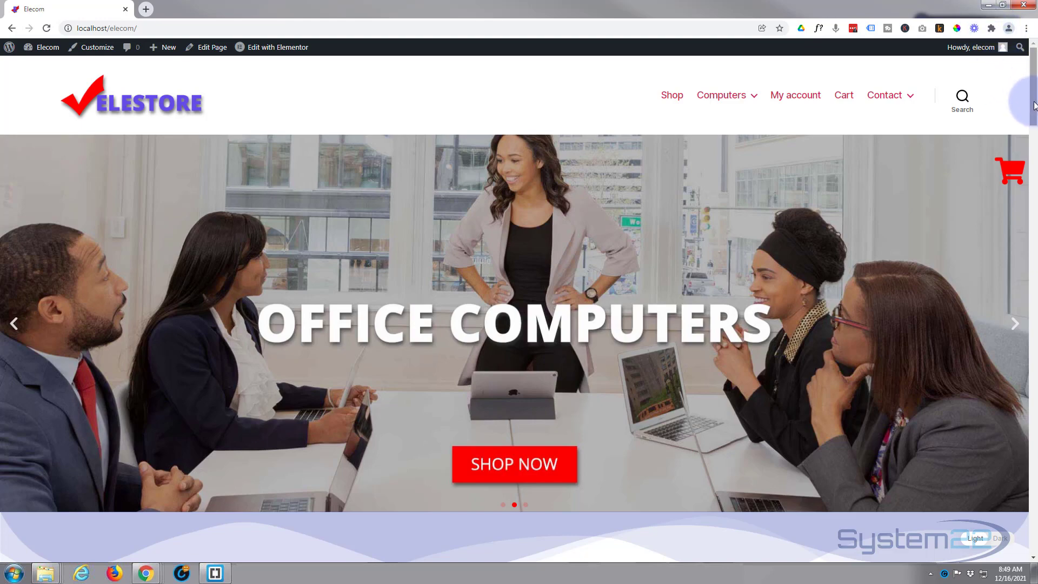
Step: Scroll down the Elecom home page and turn on dark mode with the Light/Dark switch
drag(1033, 106, 881, 132)
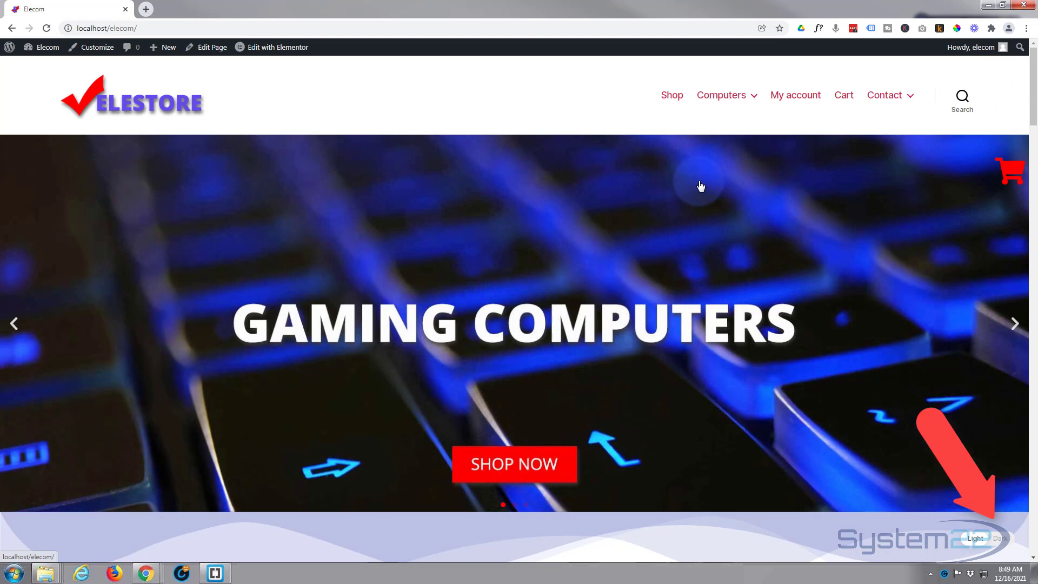
scroll(425, 296, down, 2)
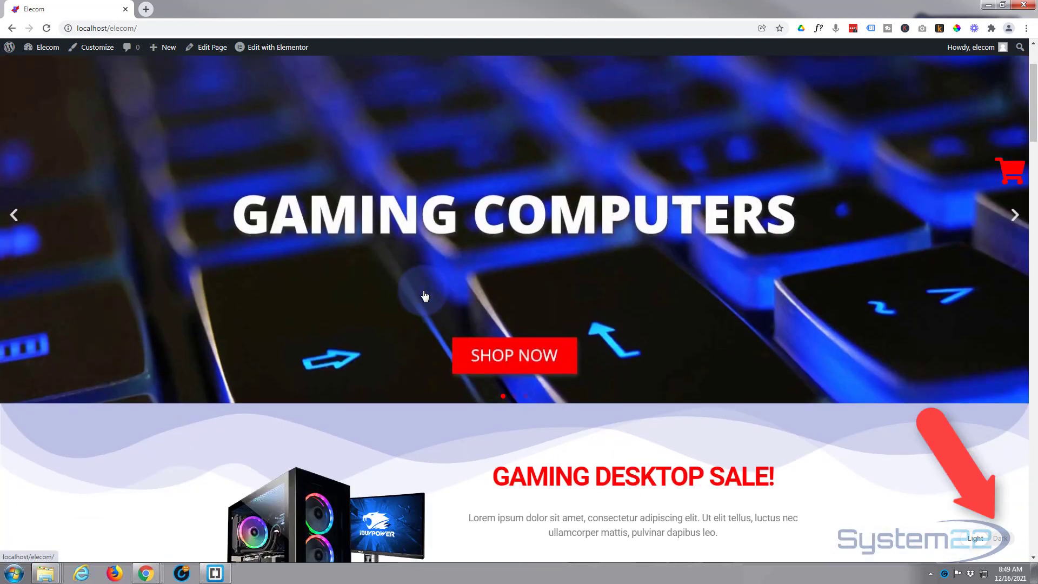
scroll(425, 296, down, 8)
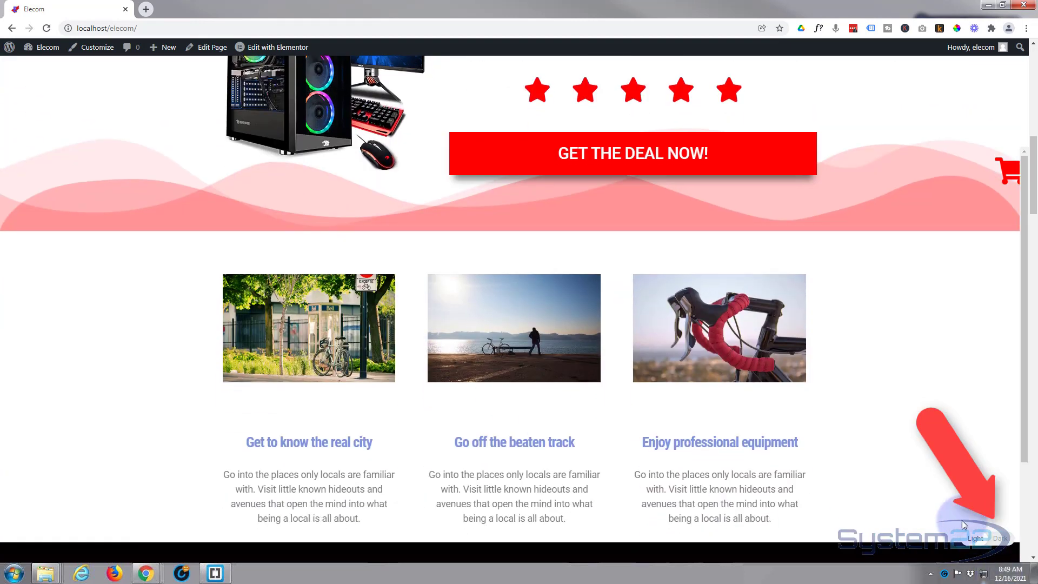
click(1001, 543)
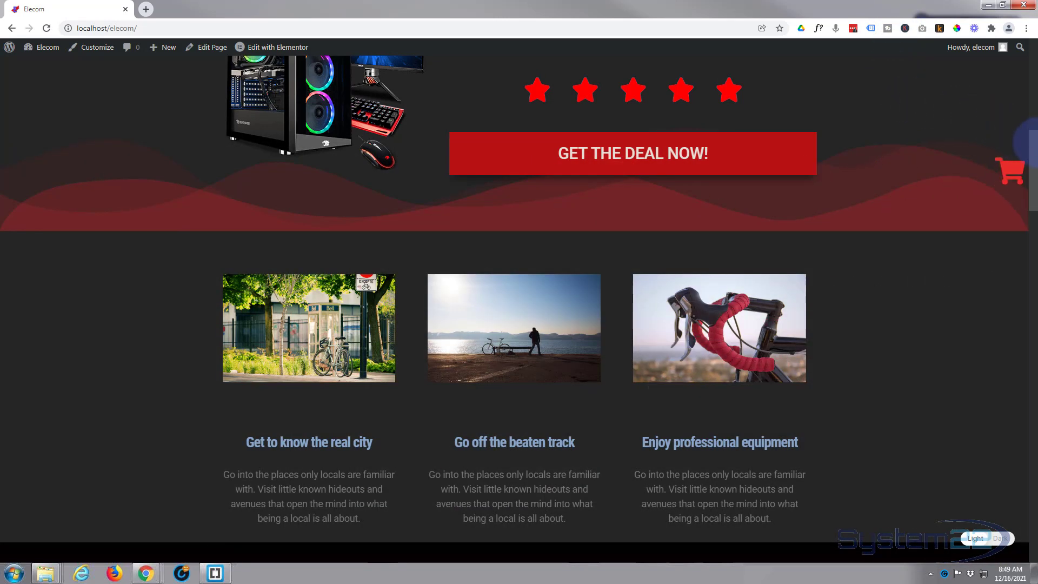
Step: Scroll through the dark-styled homepage and back up to the top
drag(1032, 147, 1032, 72)
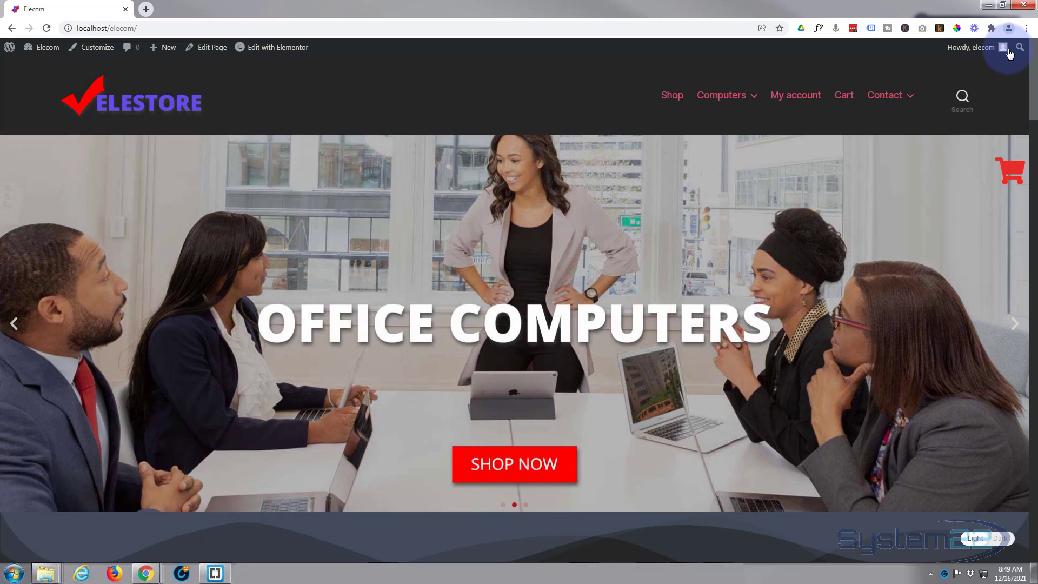
scroll(638, 91, down, 15)
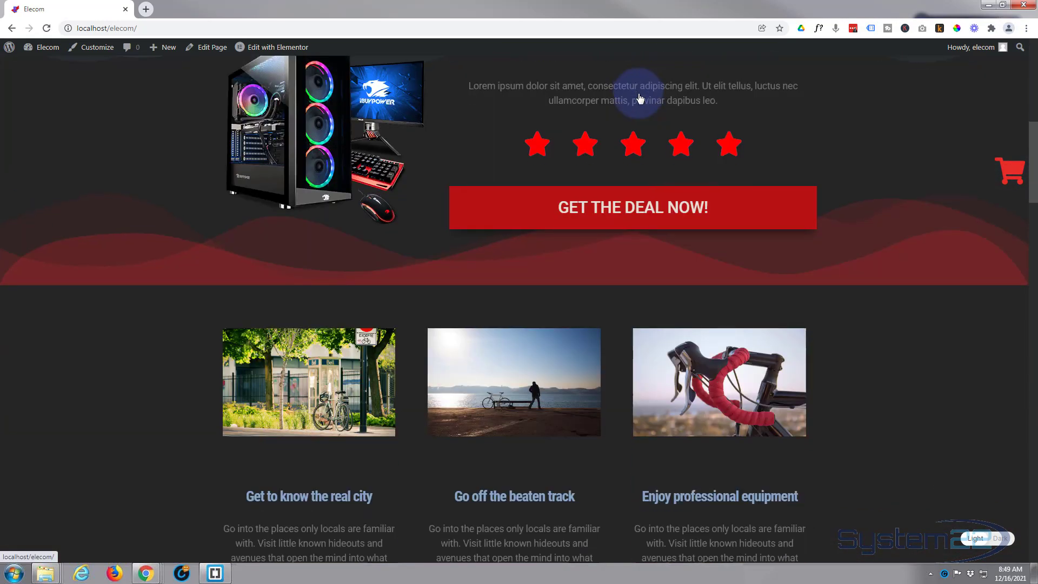
scroll(640, 98, down, 12)
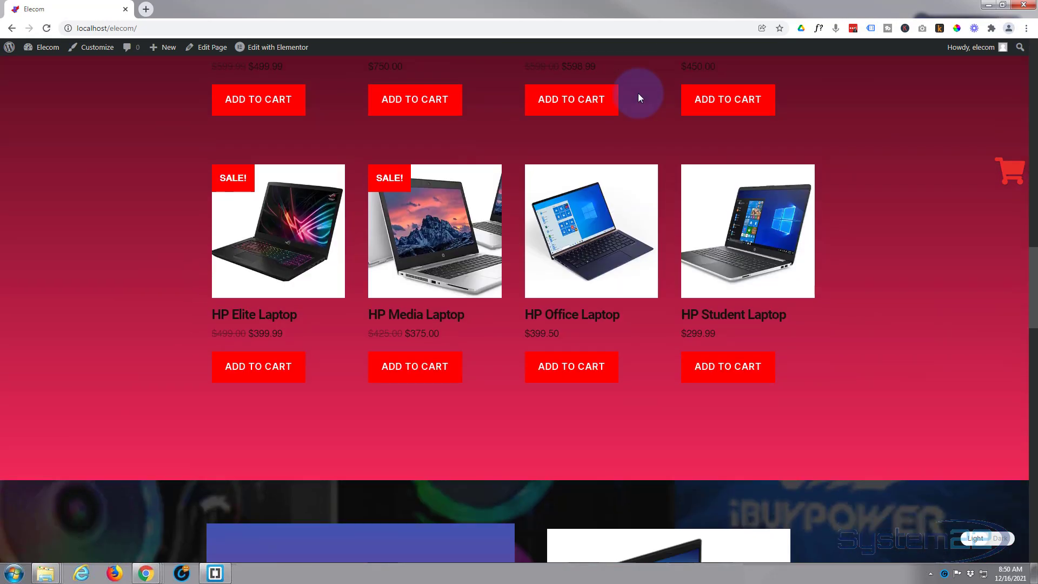
scroll(637, 93, down, 8)
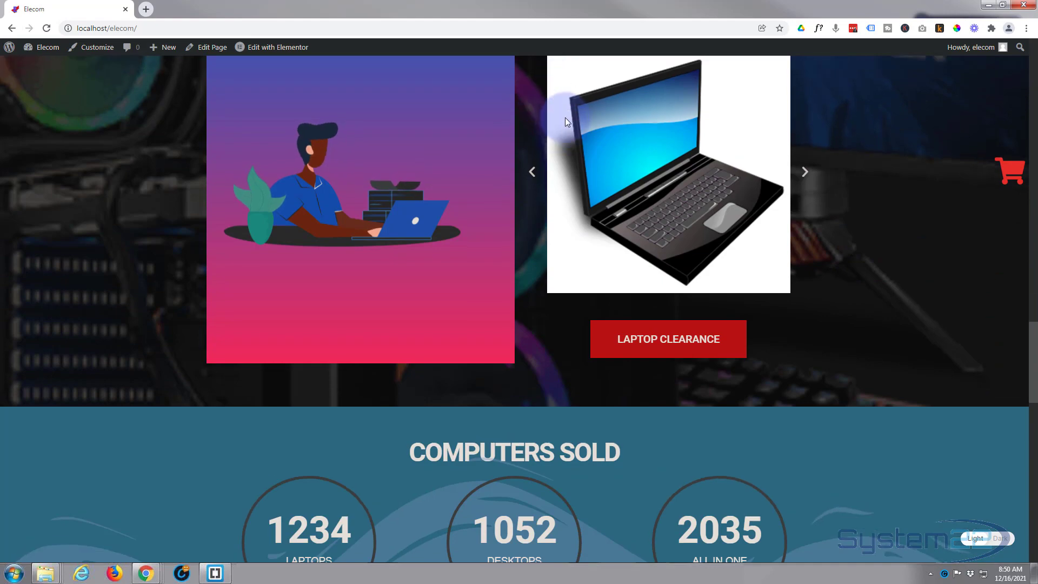
scroll(566, 118, up, 5)
scroll(573, 120, up, 15)
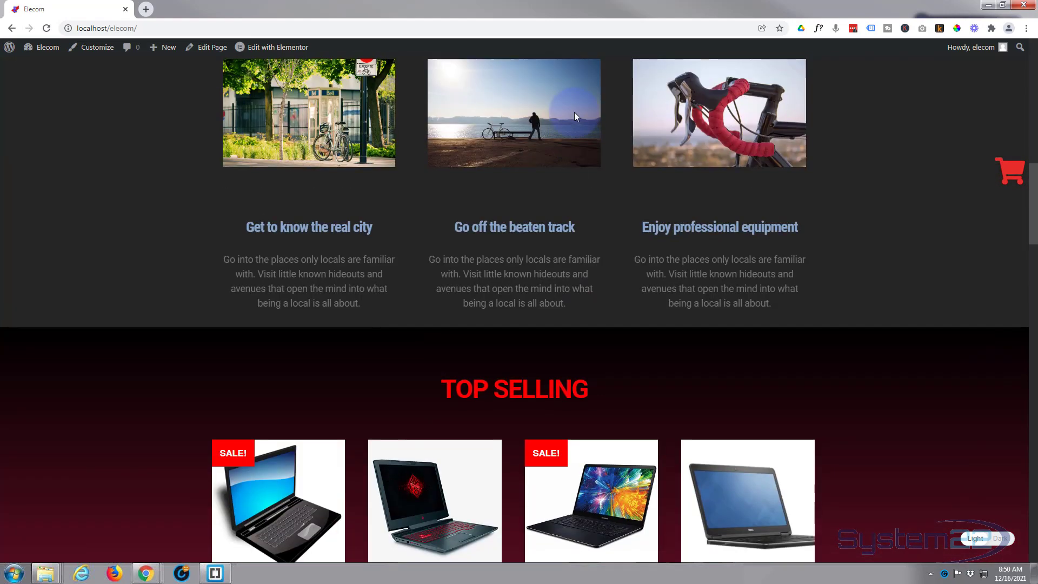
scroll(574, 112, up, 8)
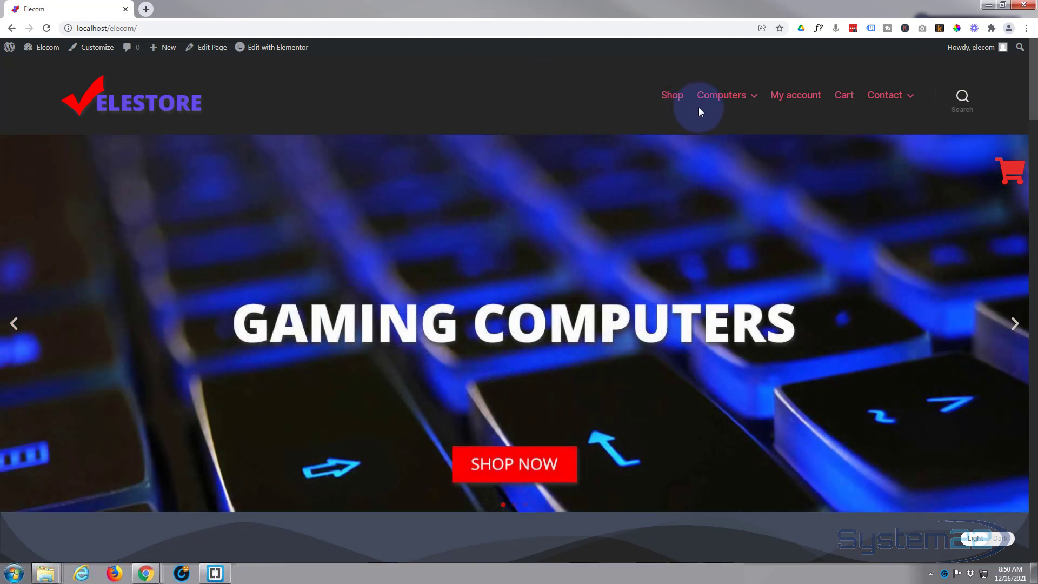
Step: Open the TECH SHOP page and scroll down through its products
click(671, 97)
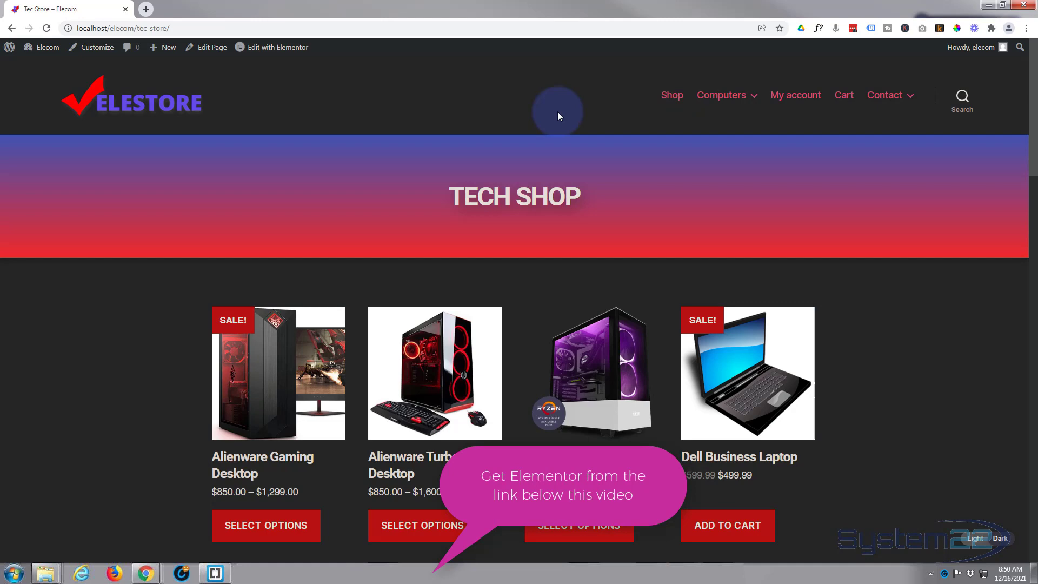
scroll(556, 109, down, 2)
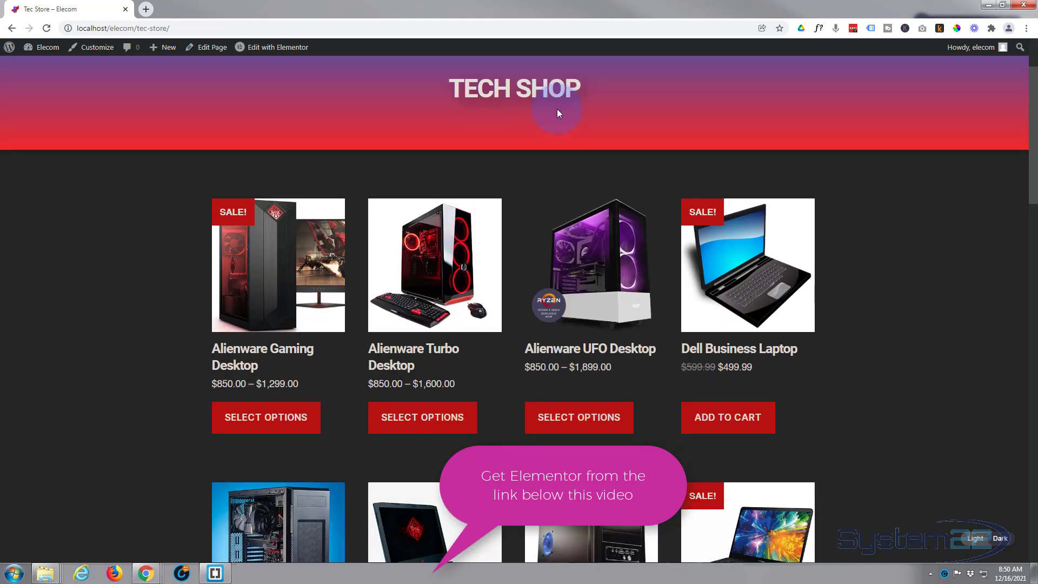
scroll(557, 109, down, 7)
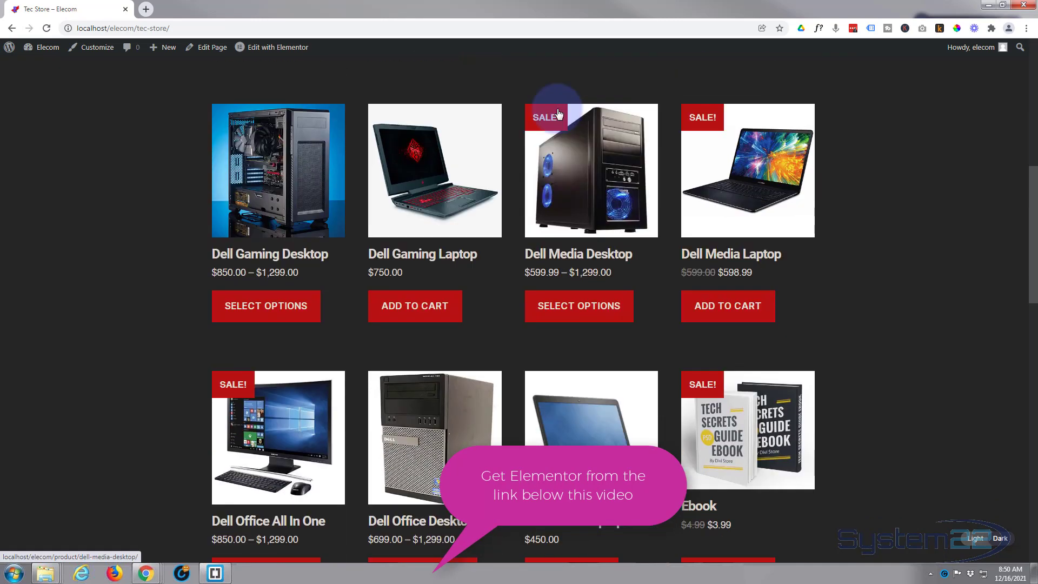
scroll(558, 114, down, 9)
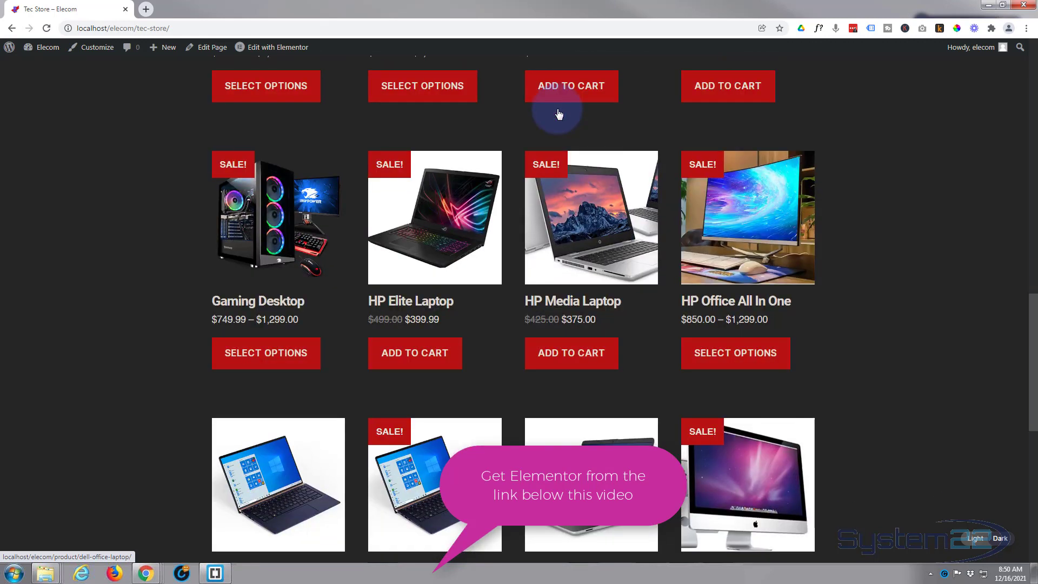
scroll(559, 113, down, 9)
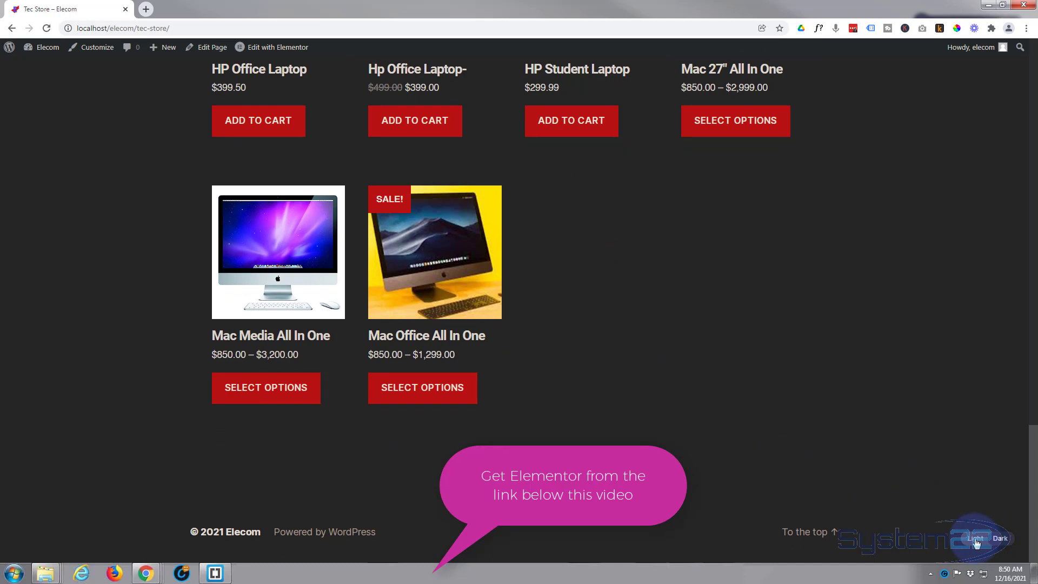
Step: Switch the shop page back to light mode and return to its top
click(976, 541)
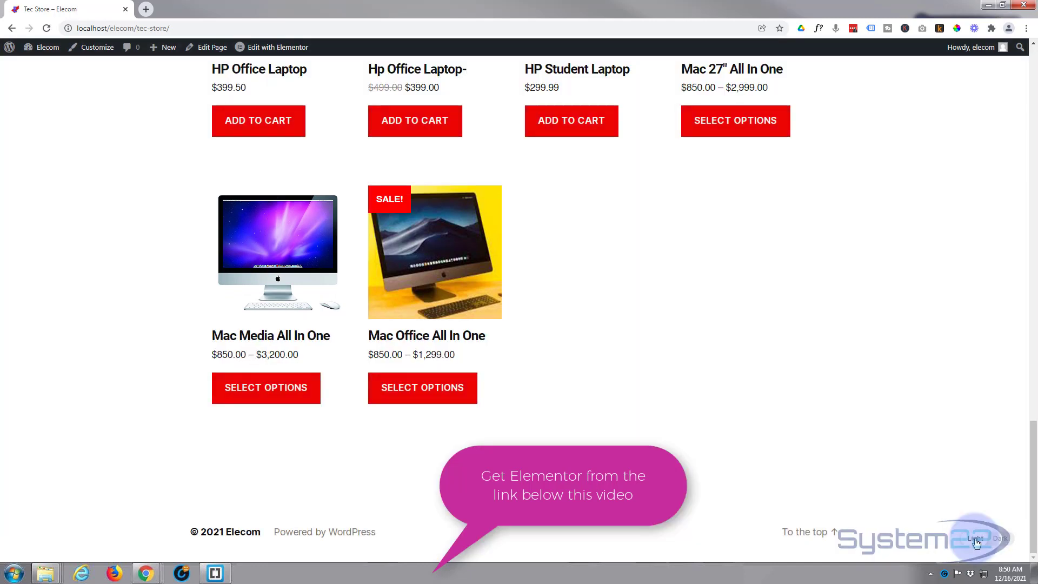
scroll(861, 425, up, 10)
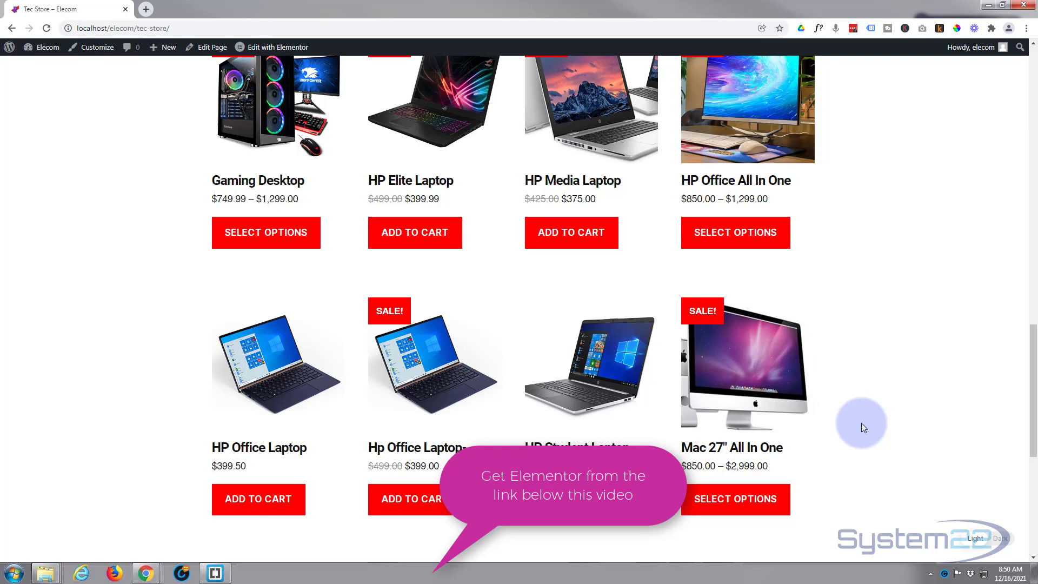
scroll(861, 423, up, 15)
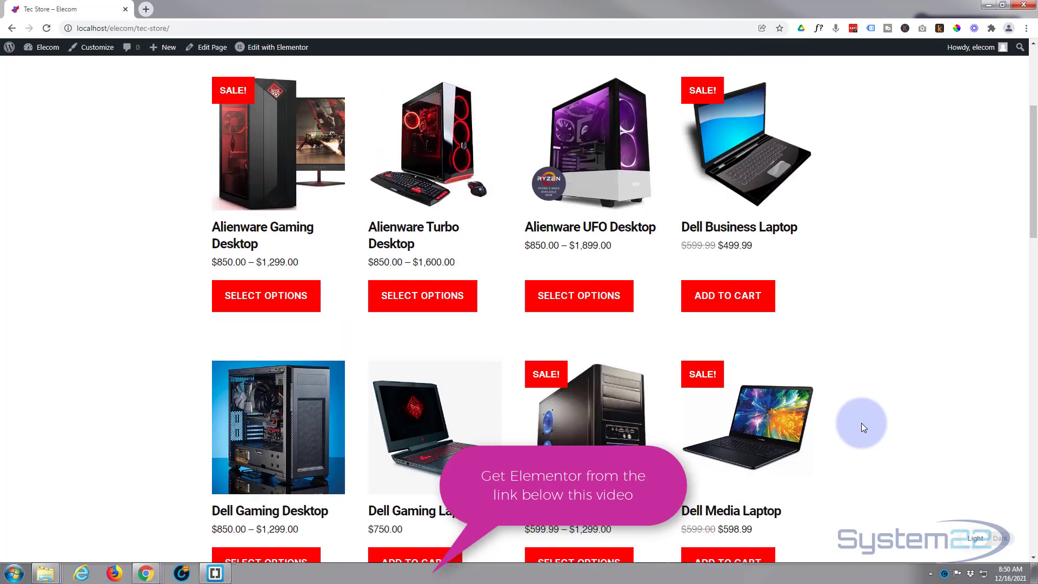
scroll(861, 423, up, 2)
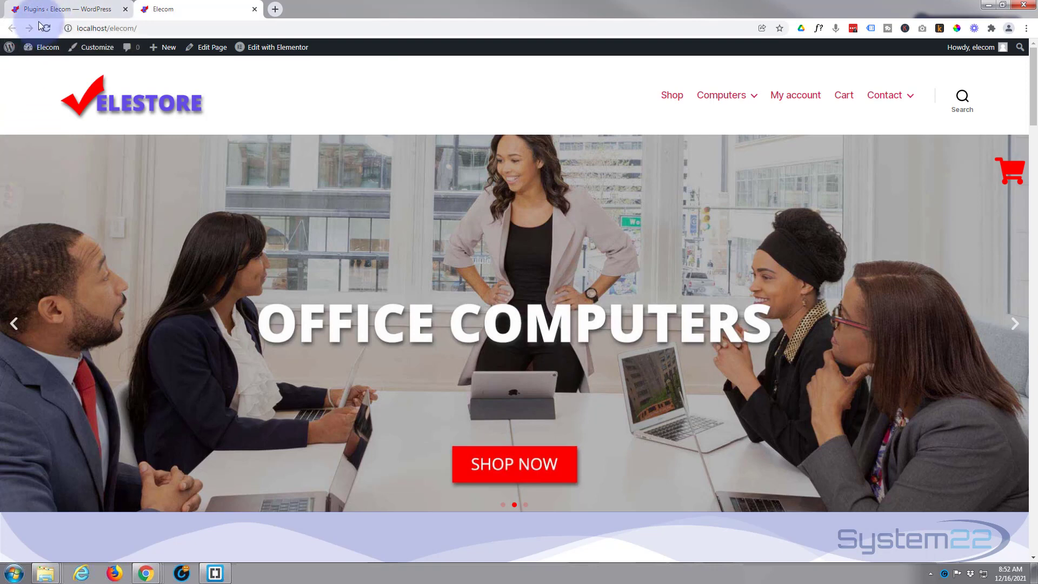
Step: Return to the 'Plugins ‹ Elecom — WordPress' tab listing the installed plugins
click(34, 10)
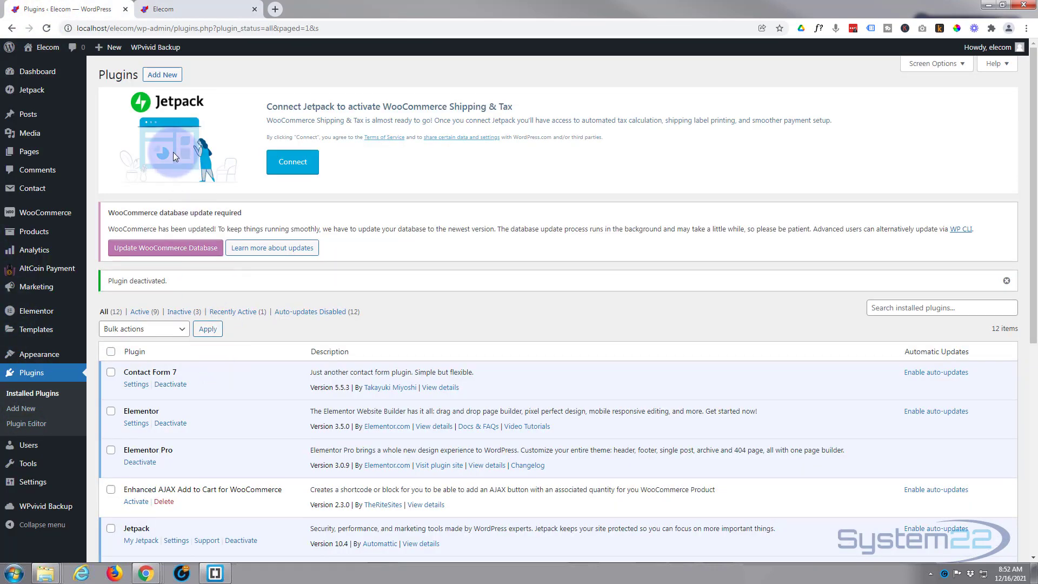
Step: Search Add Plugins for 'dark Mode' and activate the WP Dark Mode plugin
click(160, 79)
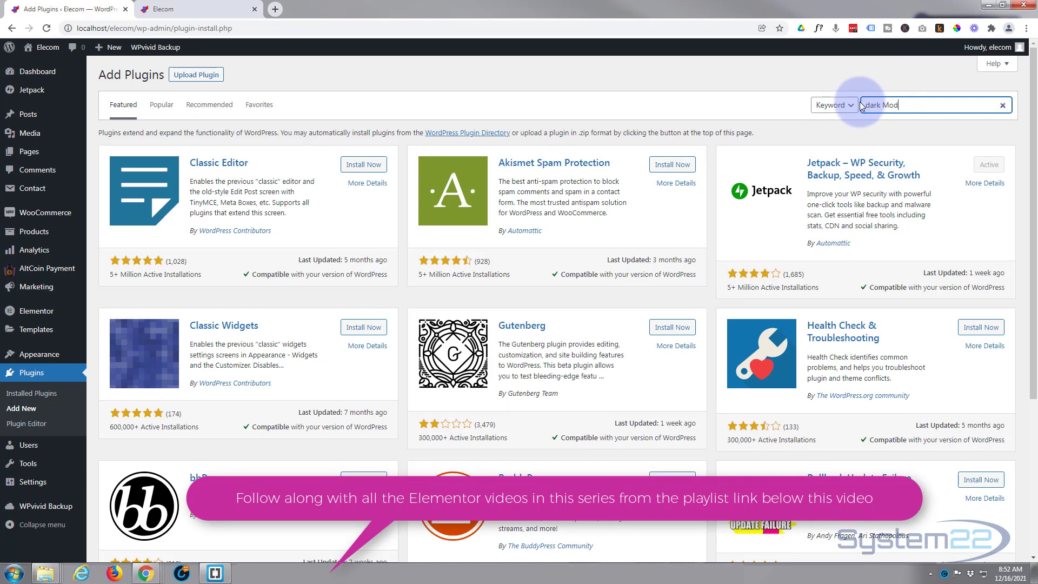
text(e)
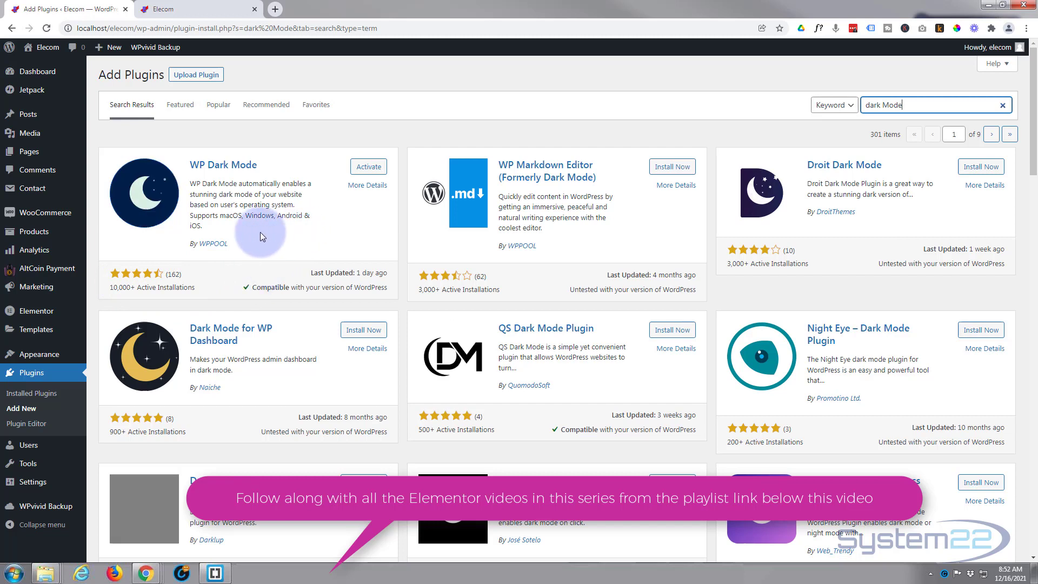
click(368, 168)
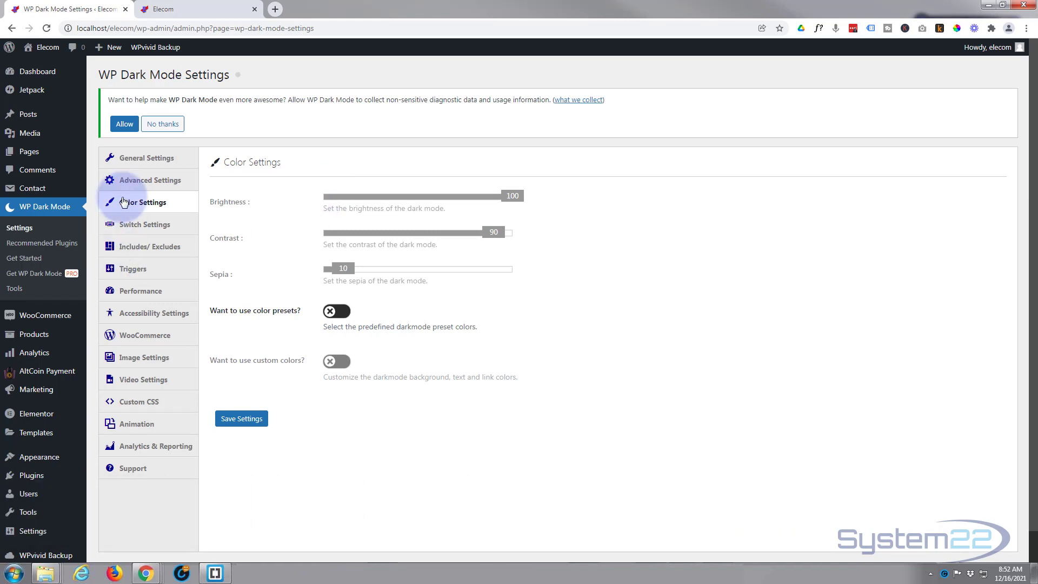
Step: Open WP Dark Mode's General Settings and review the frontend, OS-aware and backend options
click(154, 160)
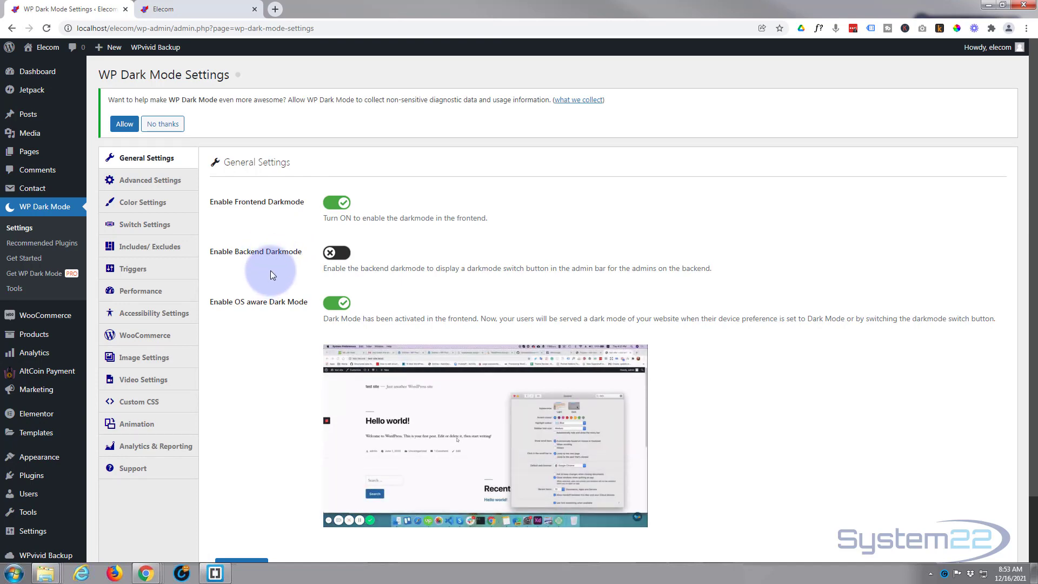
scroll(271, 270, down, 2)
scroll(268, 294, down, 1)
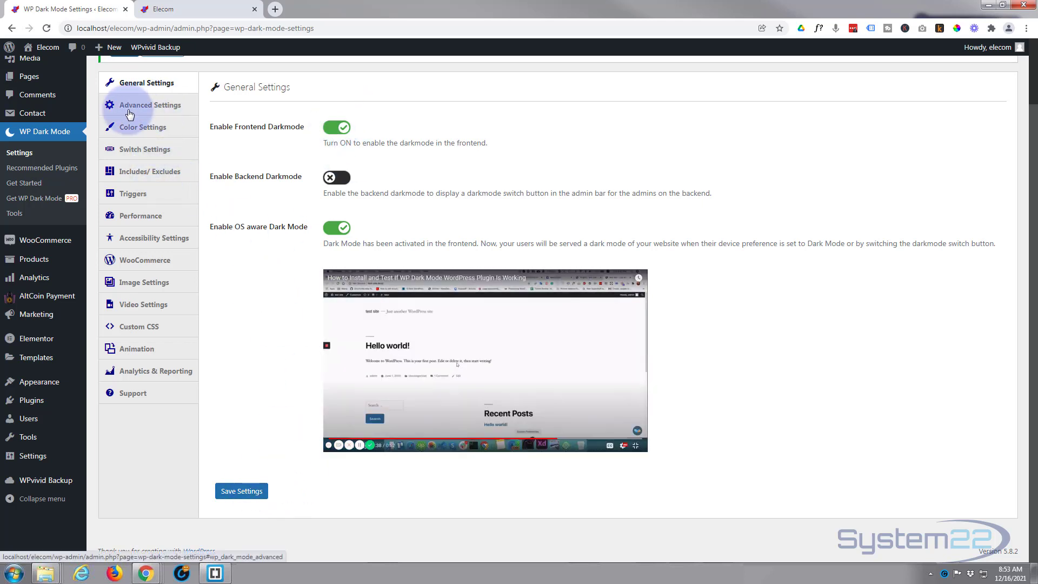
click(154, 105)
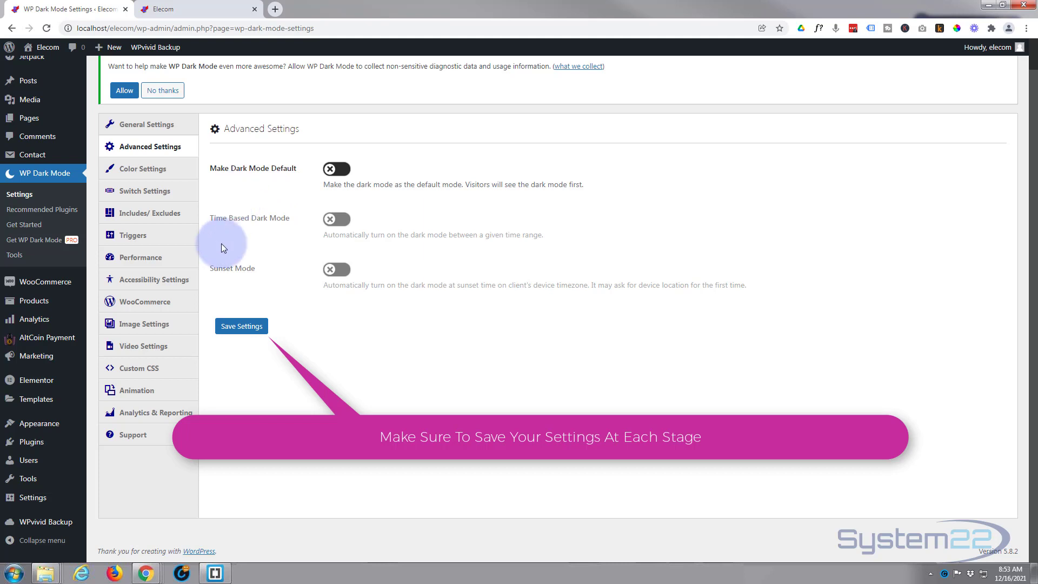
mouse_move(225, 272)
mouse_move(234, 252)
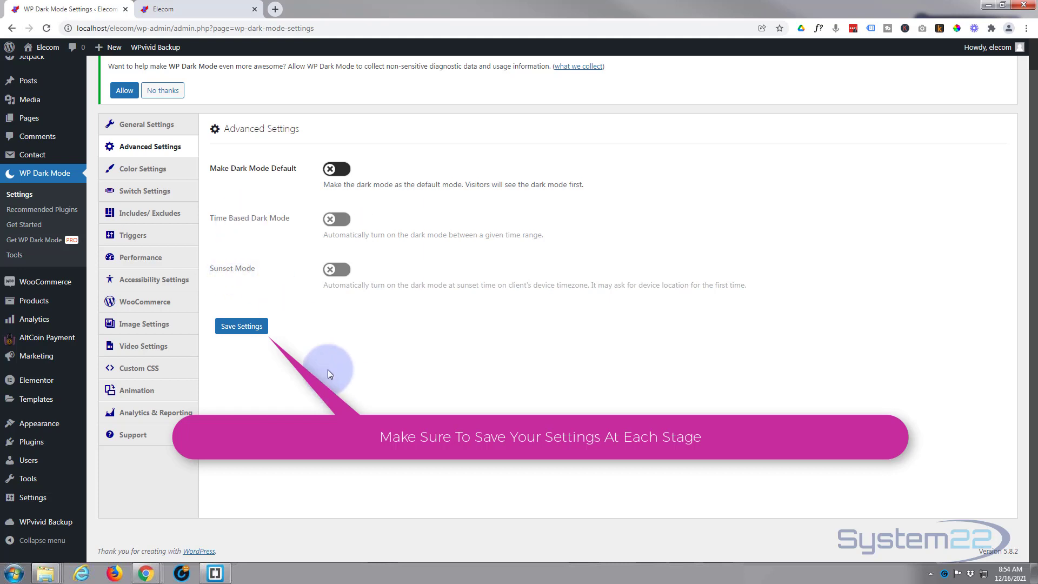
Step: Enable colour presets in WP Dark Mode's Color Settings and select the Gold preset
click(145, 169)
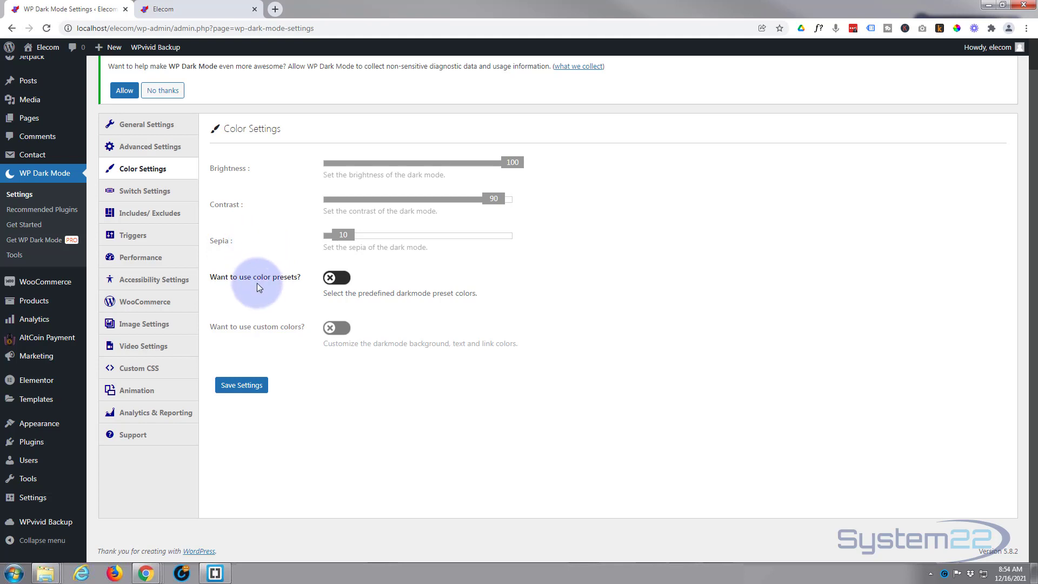
click(337, 278)
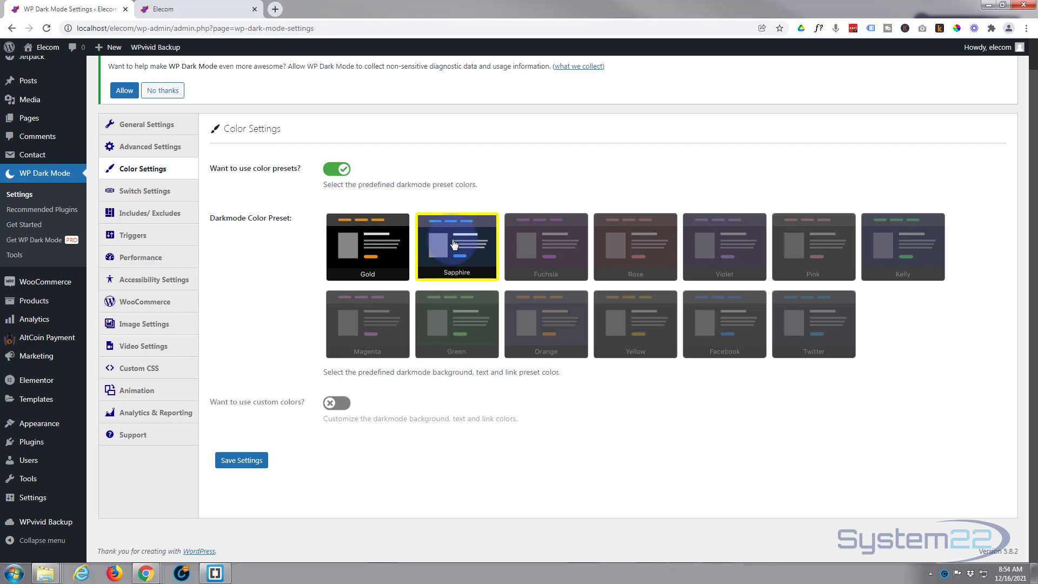
click(370, 251)
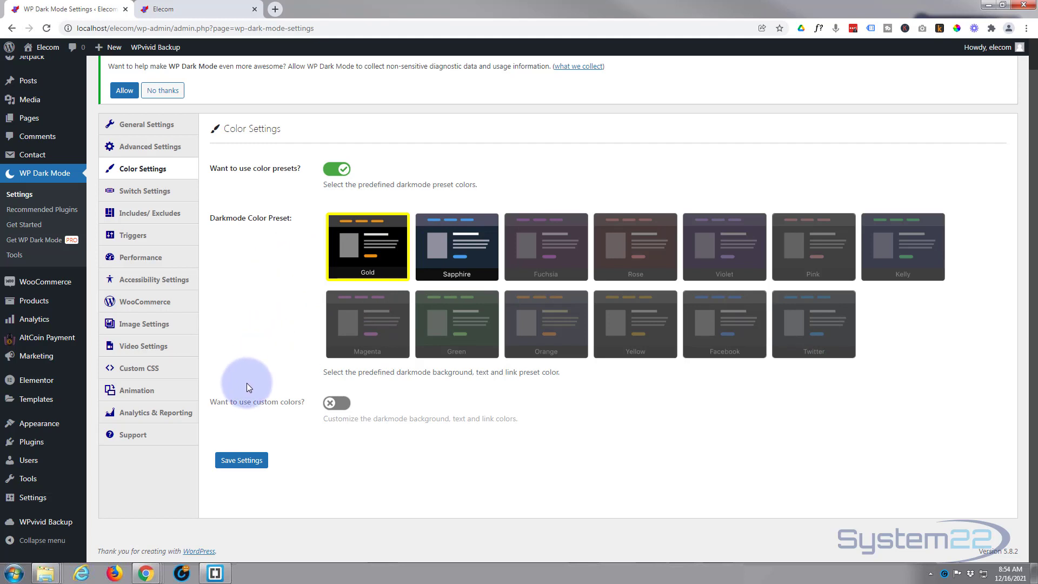
mouse_move(336, 403)
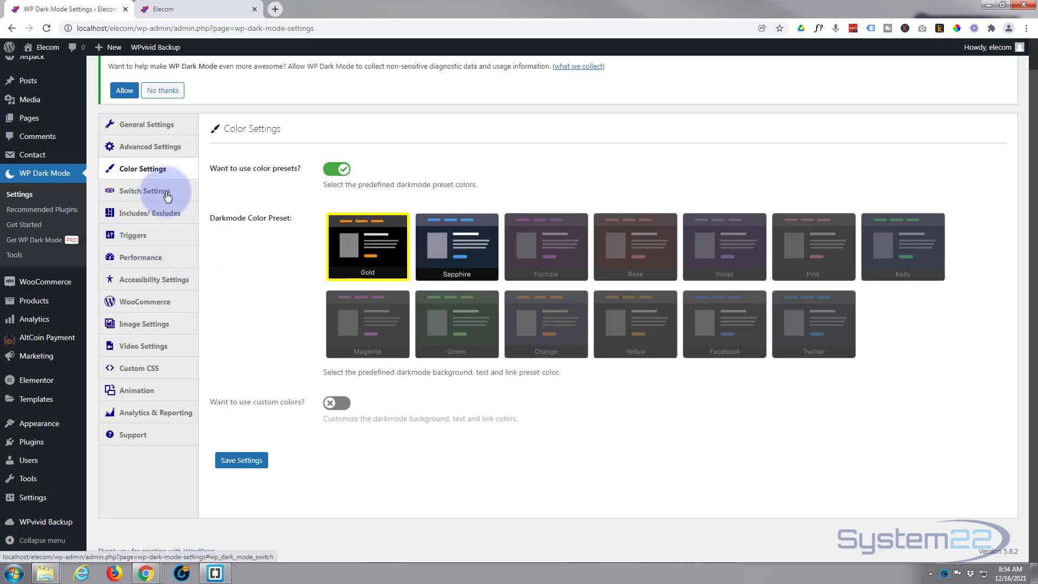
Step: Choose the toggle-with-moon switch style and place the floating switch at Left Bottom
click(145, 193)
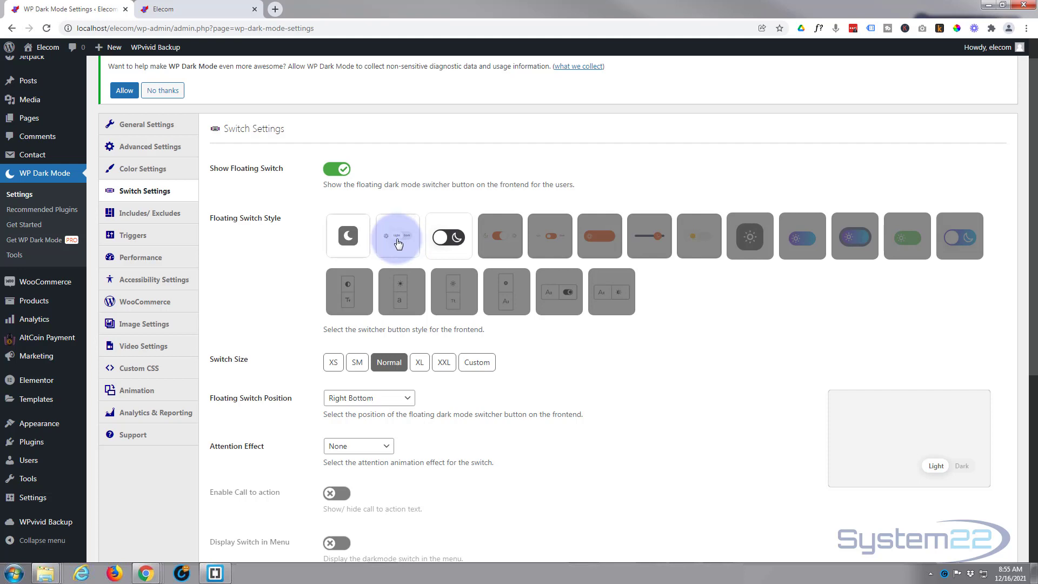
click(453, 240)
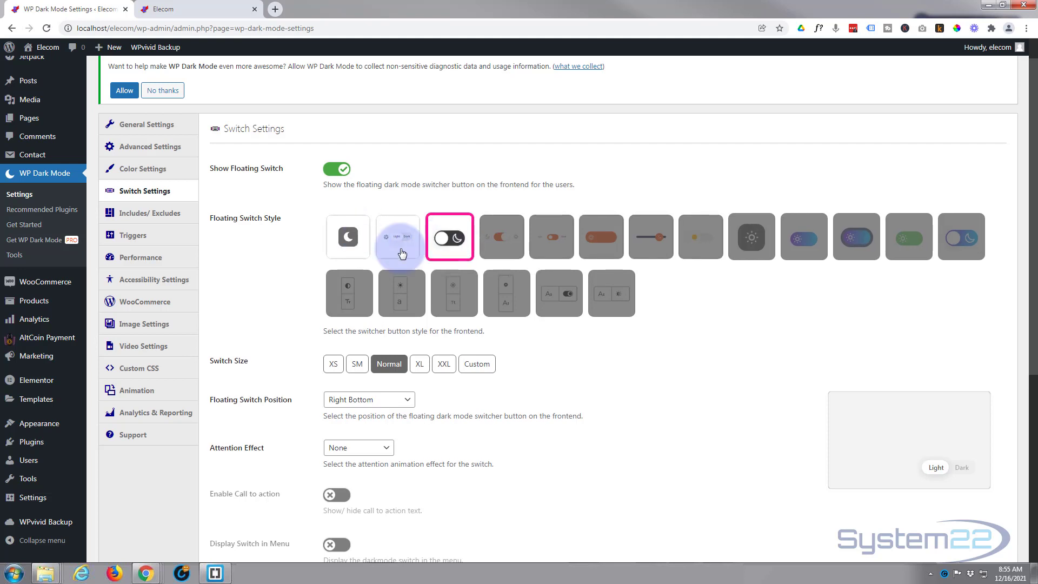
scroll(254, 311, down, 2)
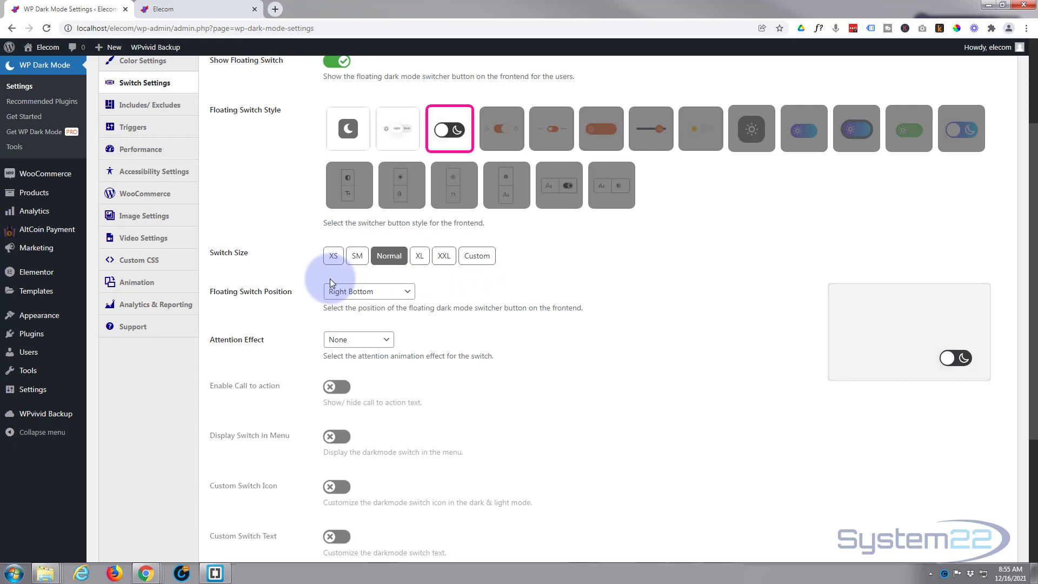
click(393, 294)
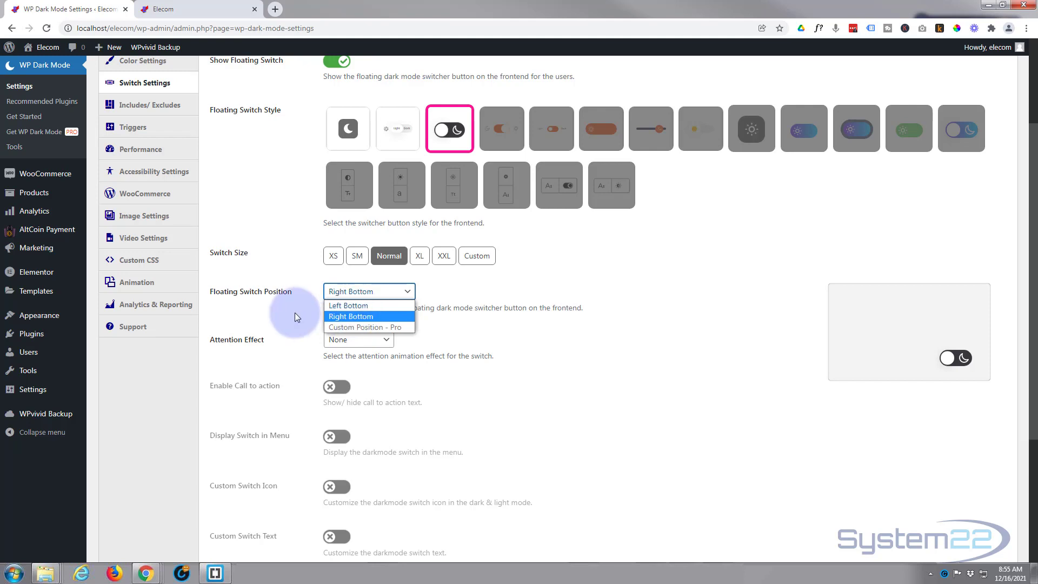
click(344, 306)
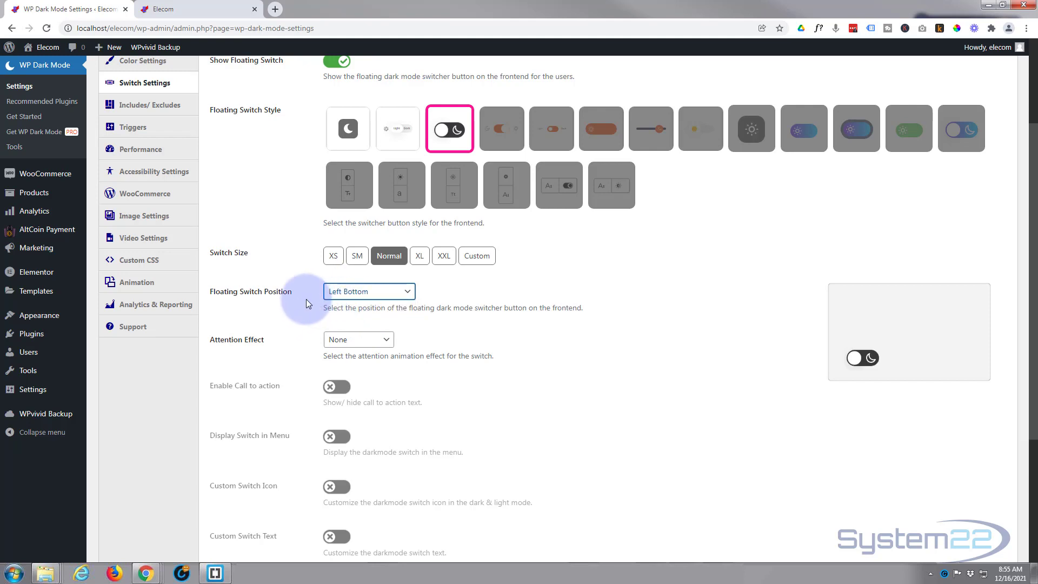
click(378, 295)
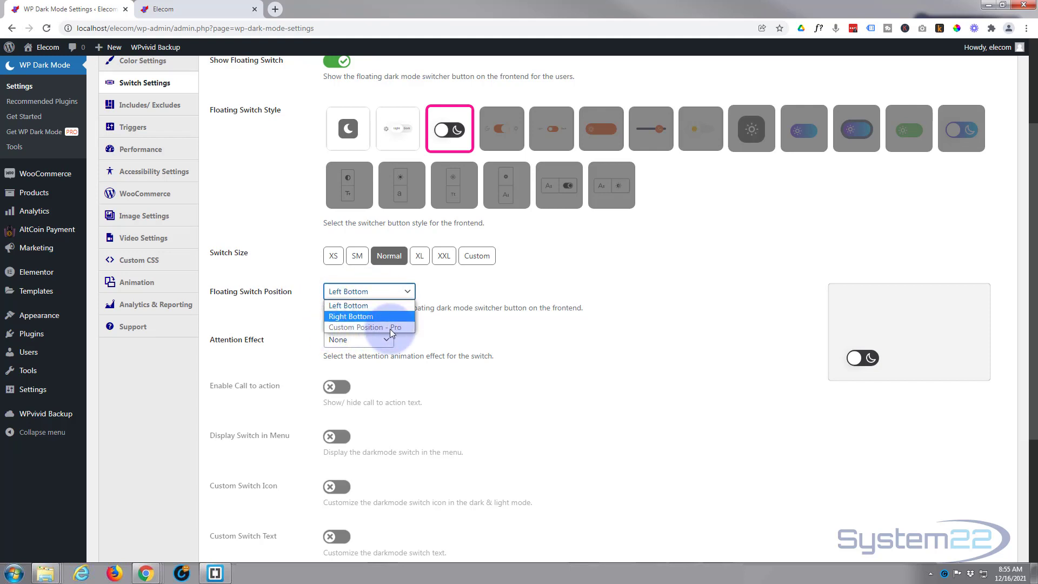
click(307, 305)
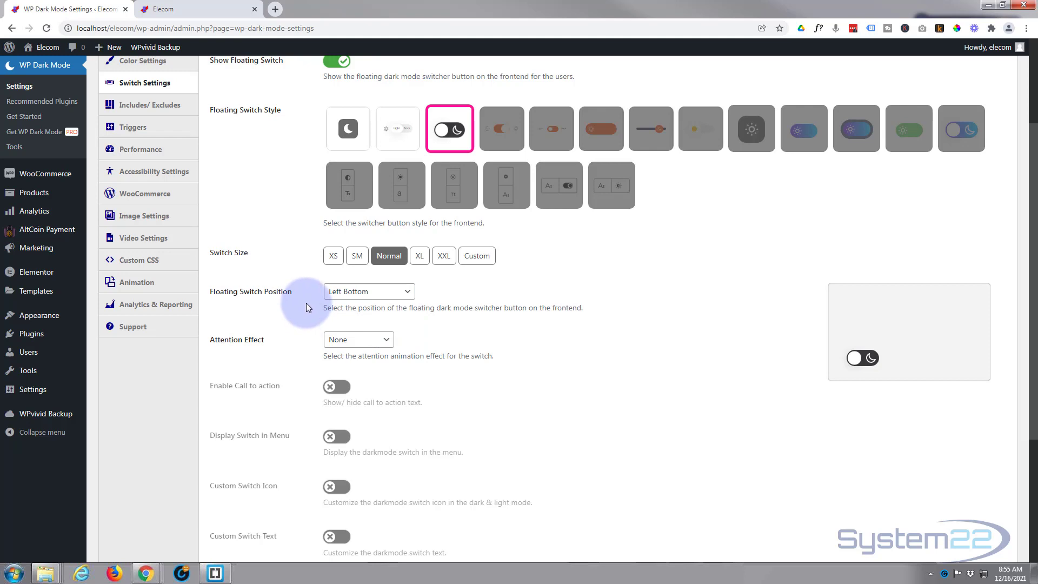
Step: Give the floating switch the Wobble attention effect
scroll(306, 307, down, 1)
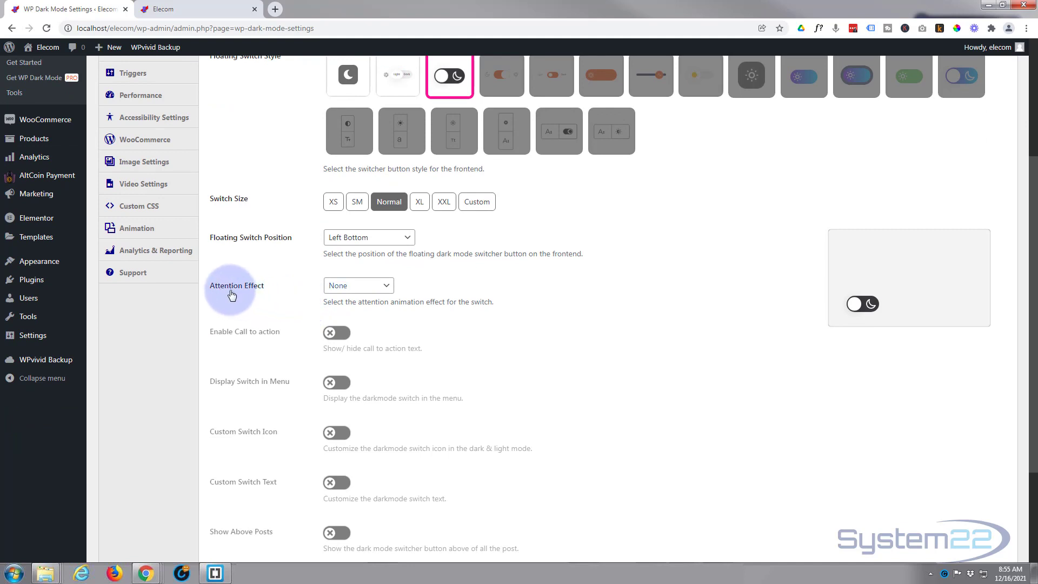
click(372, 286)
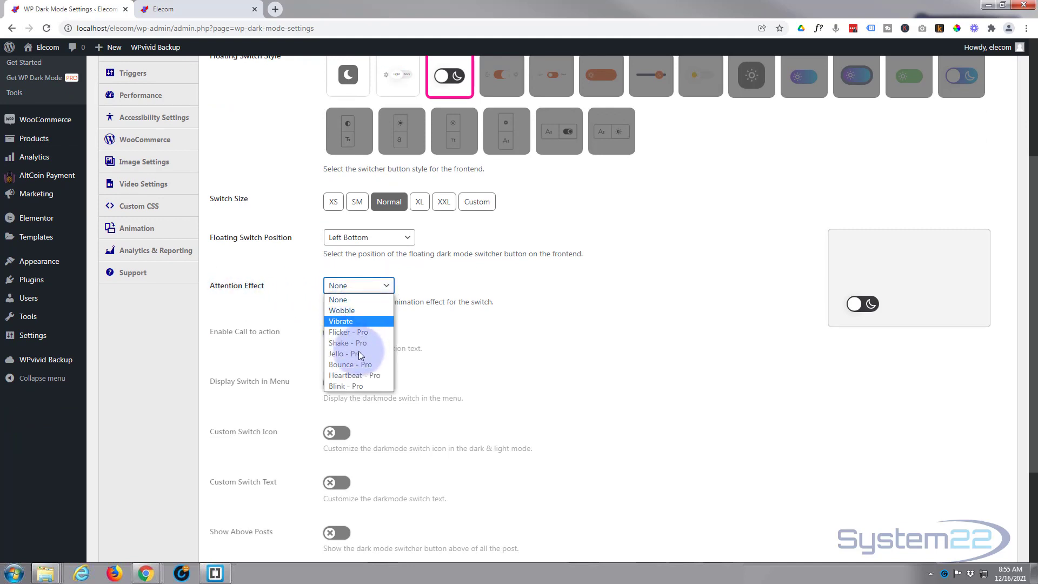
click(338, 309)
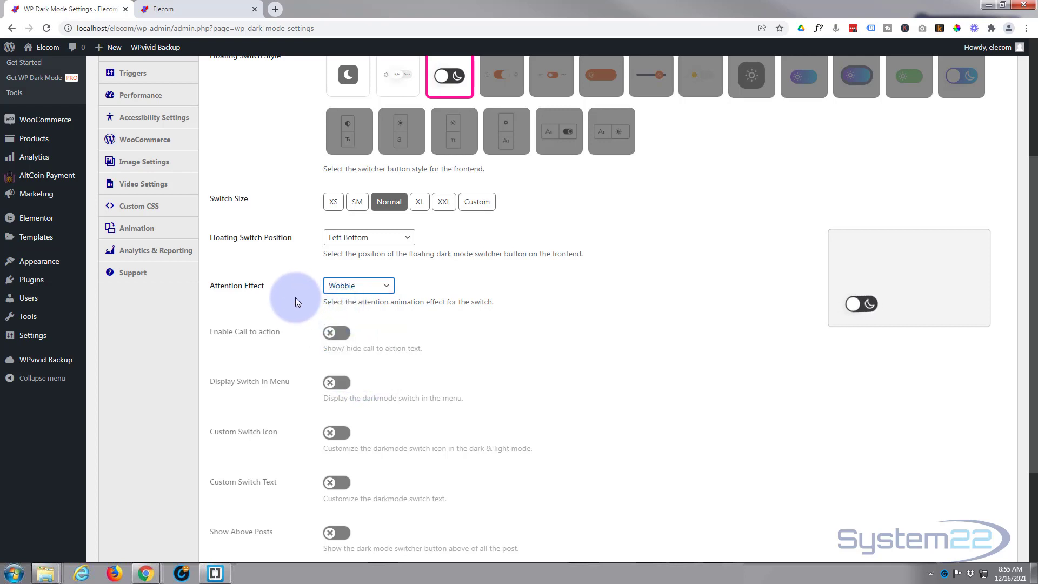
scroll(294, 297, down, 2)
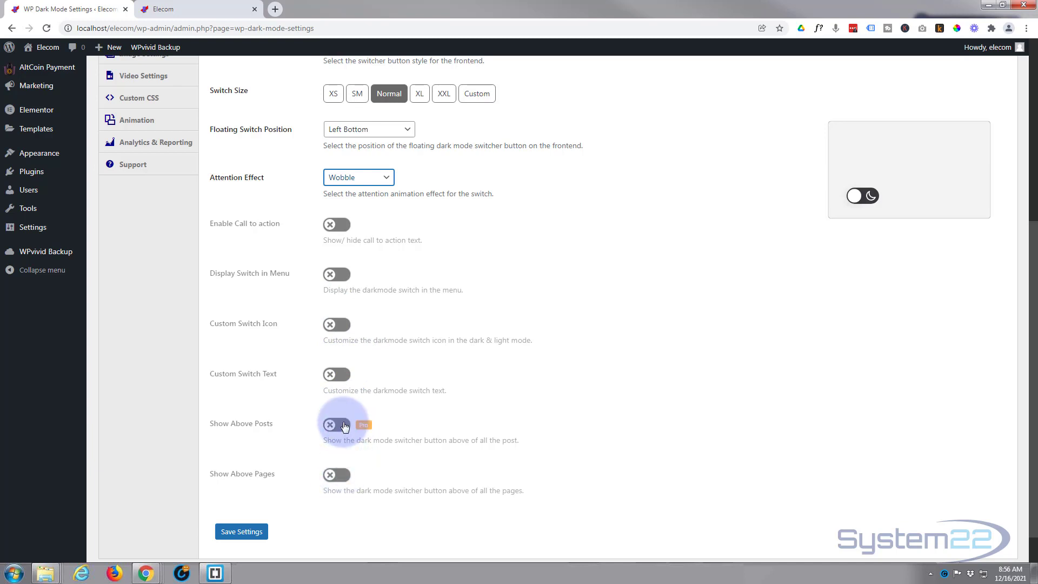
scroll(582, 287, down, 1)
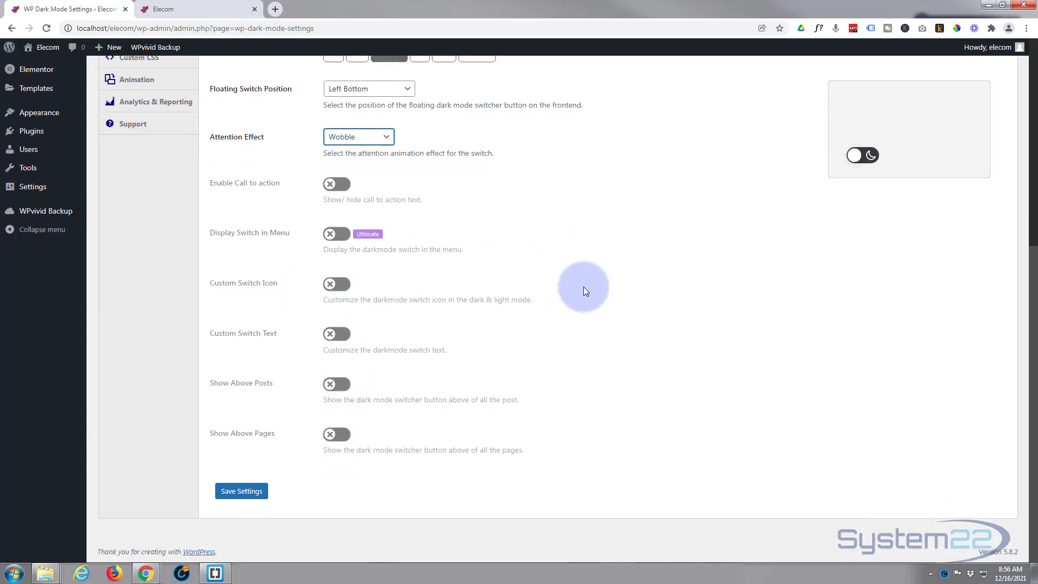
scroll(583, 287, up, 5)
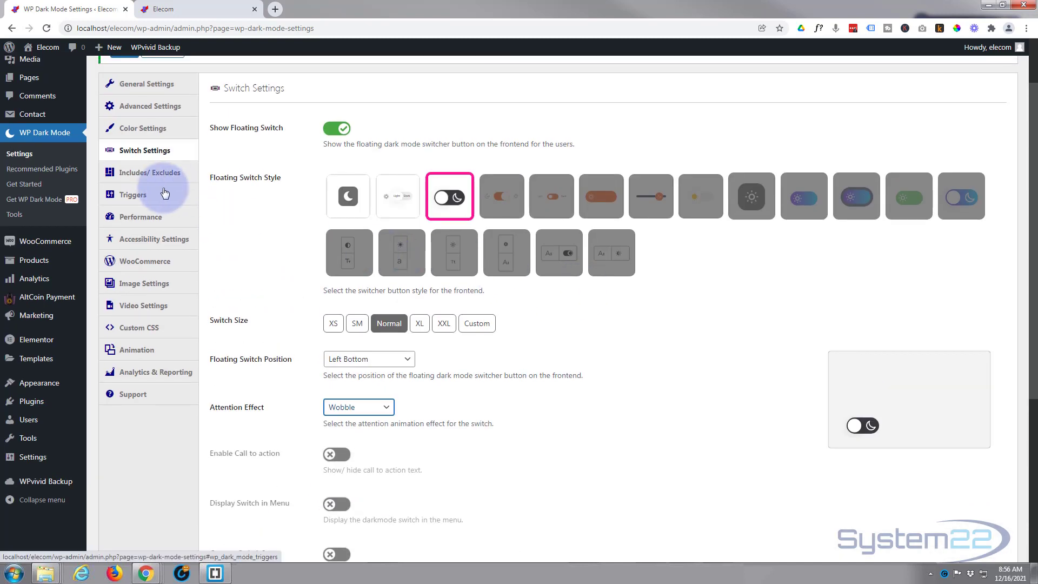
Step: Go to Includes/Excludes, then the Triggers settings, closing the upgrade promotion popup
click(133, 176)
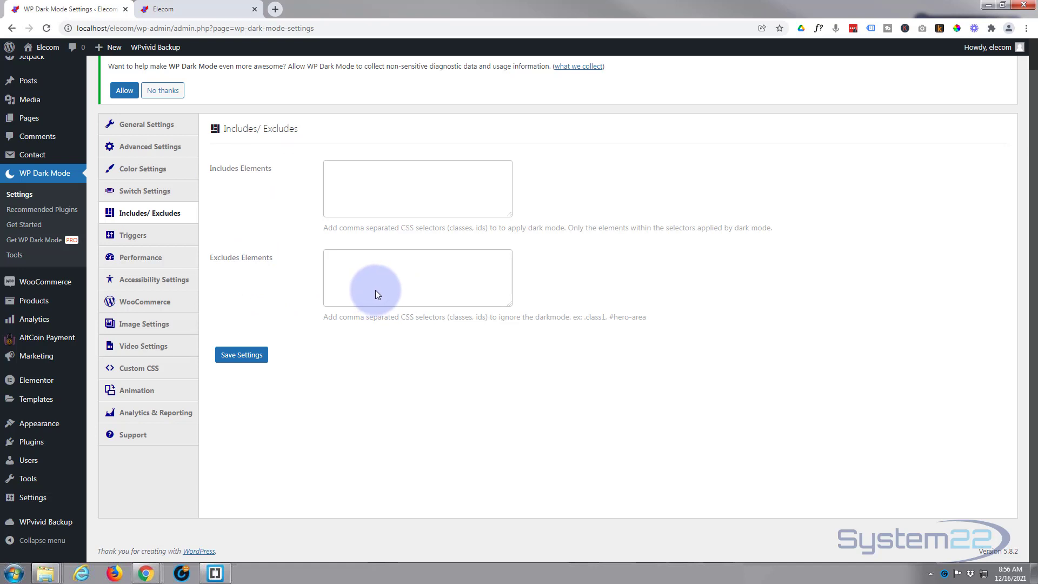
click(165, 240)
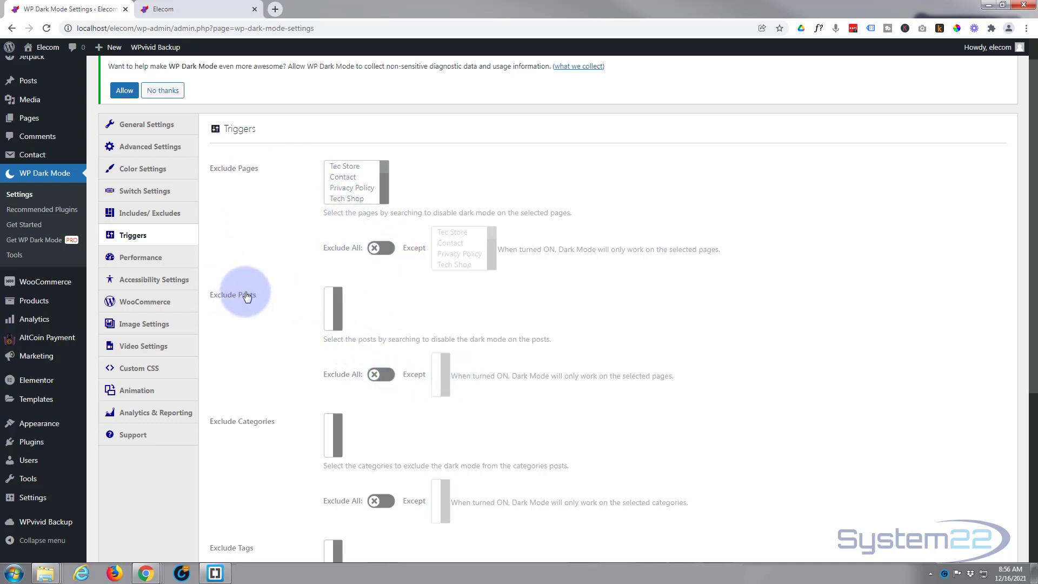
click(247, 296)
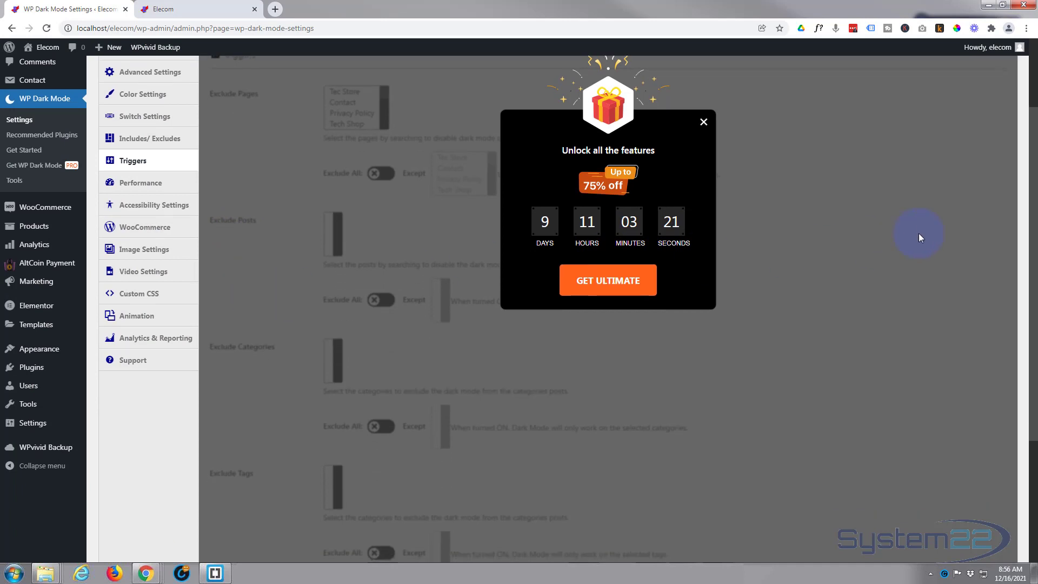
click(919, 237)
scroll(778, 248, down, 3)
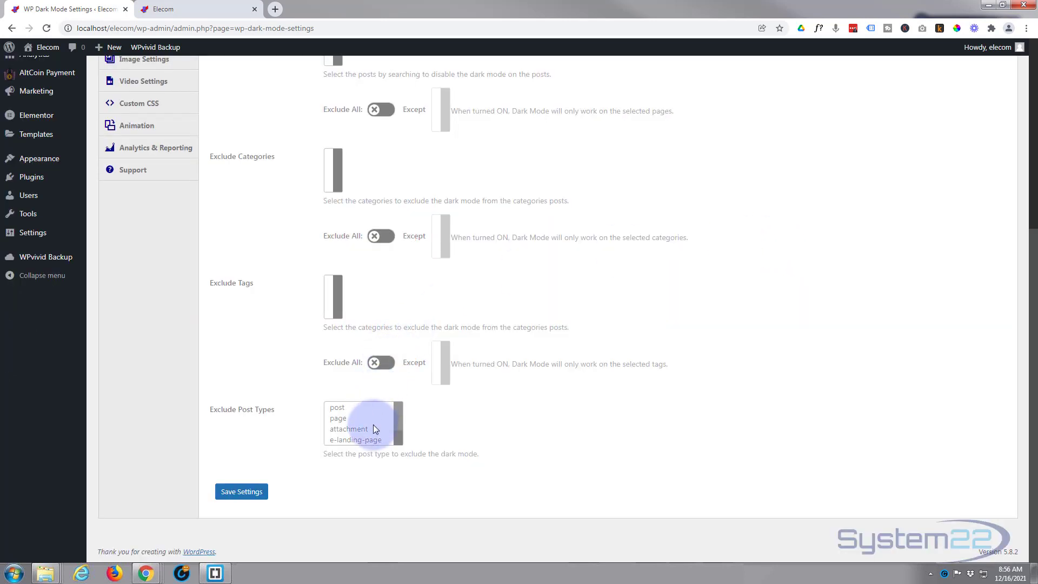
scroll(393, 369, up, 4)
scroll(391, 373, up, 1)
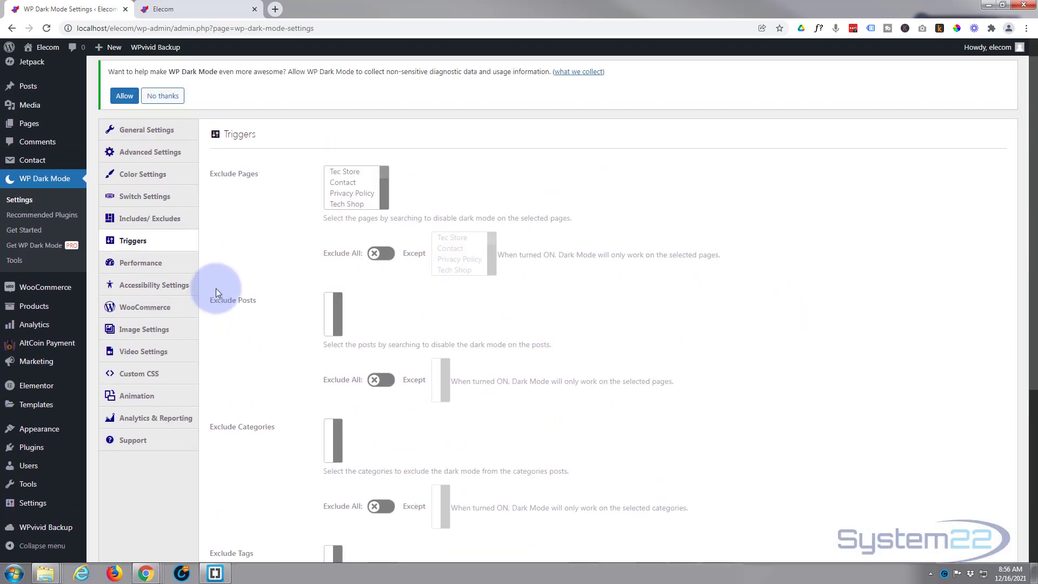
Step: Open Accessibility Settings and toggle Dynamic Content Mode on and back off
click(140, 264)
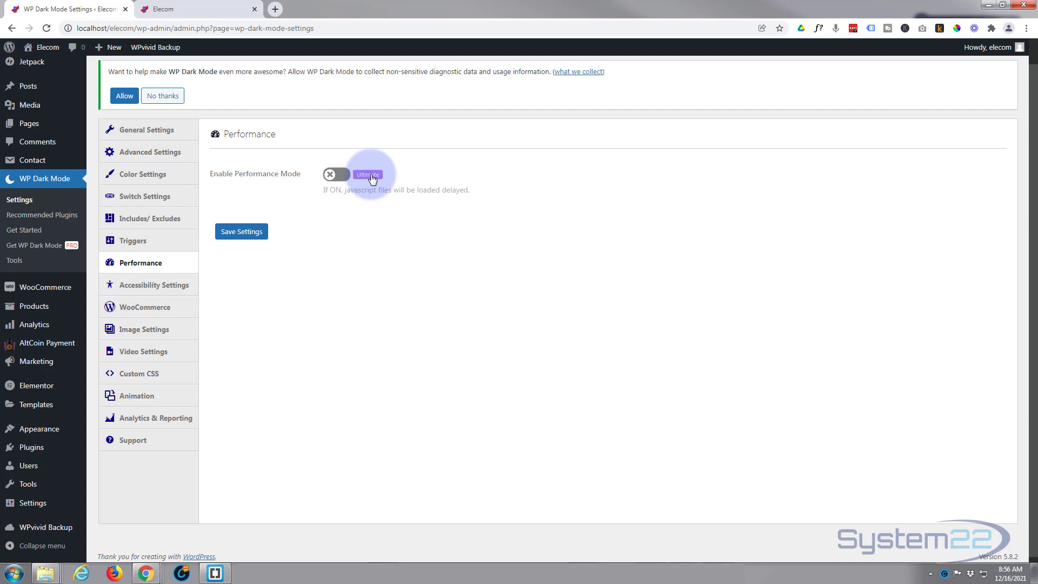
click(149, 290)
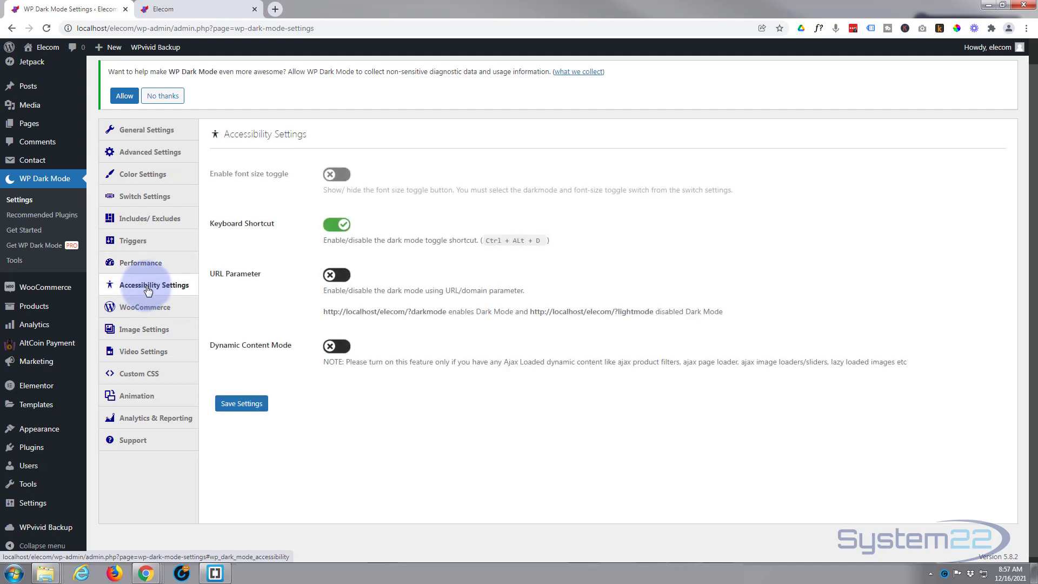
click(339, 174)
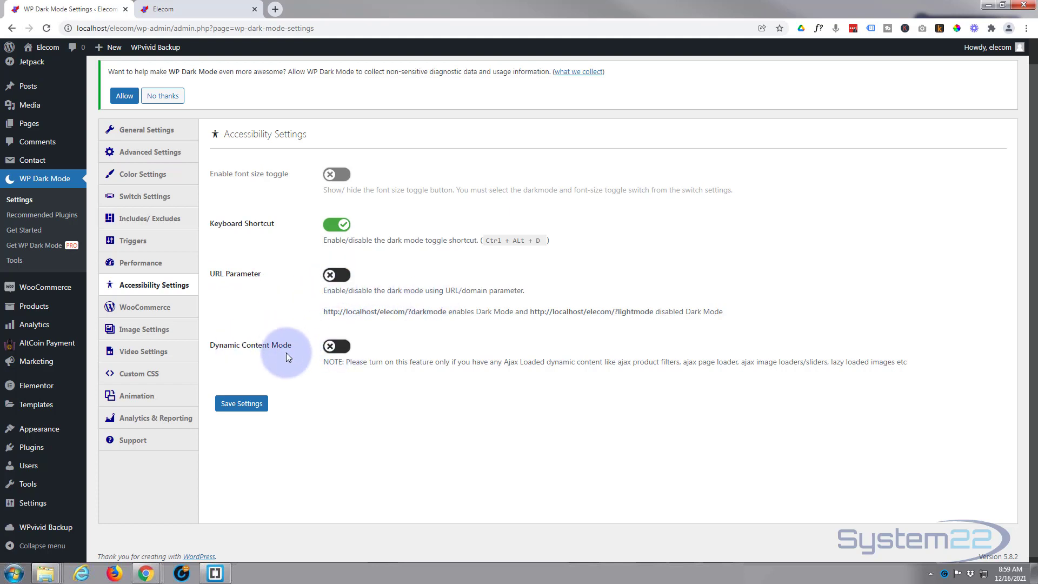
click(340, 350)
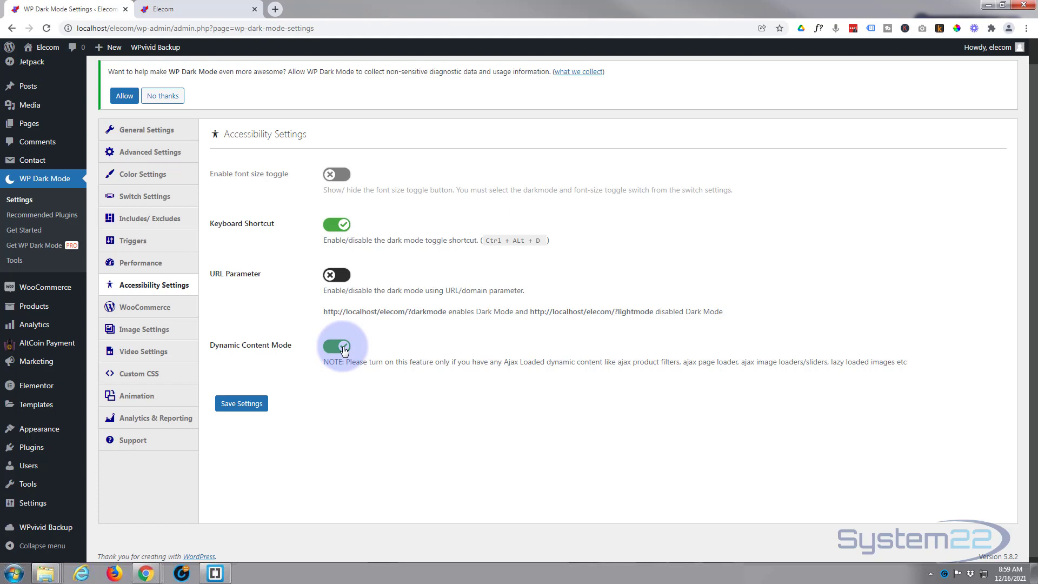
click(343, 350)
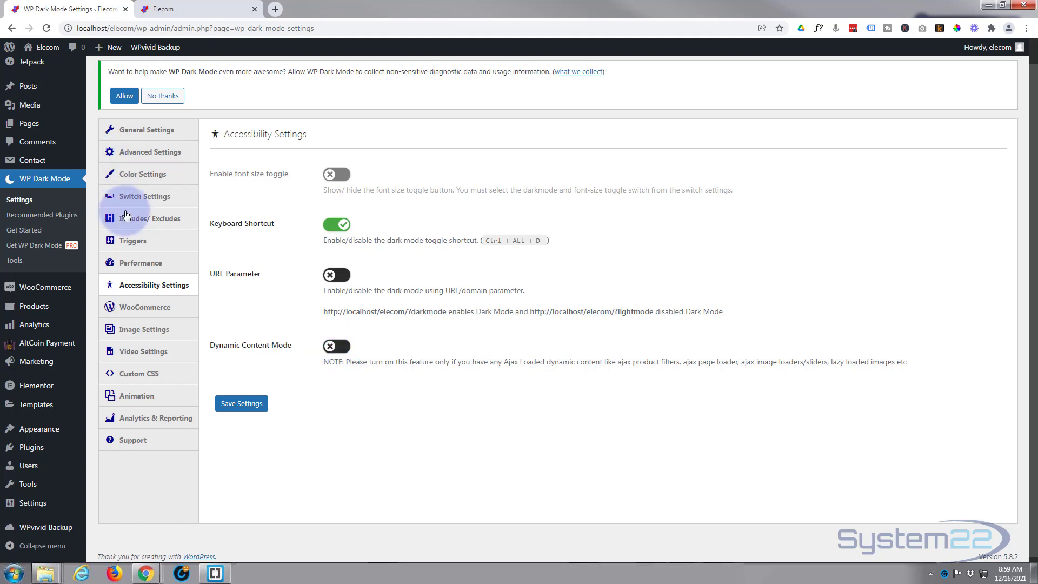
Step: Check the WooCommerce settings, then toggle image Low Brightness and Grayscale on and back off
click(138, 309)
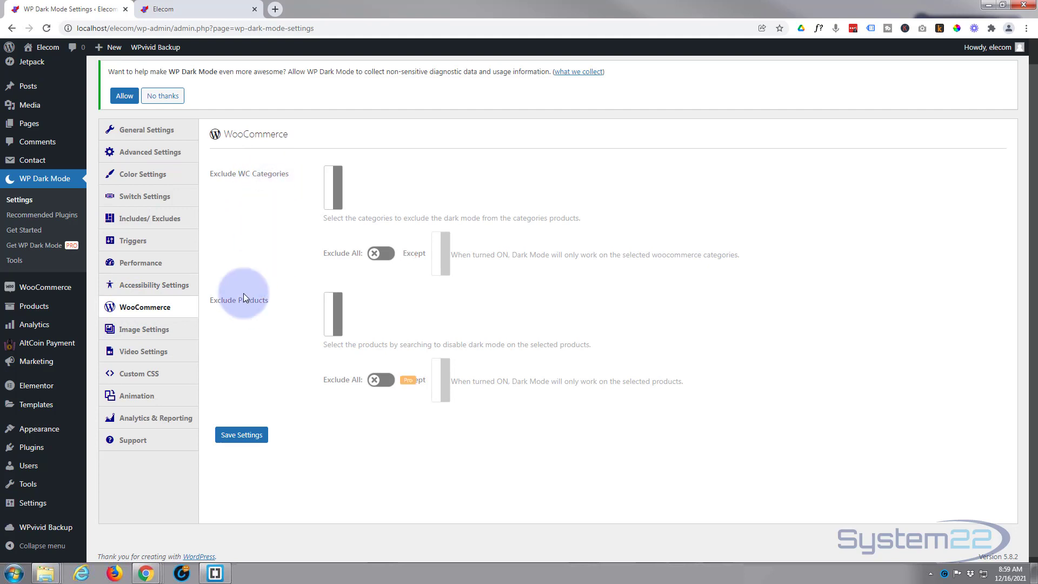
click(174, 332)
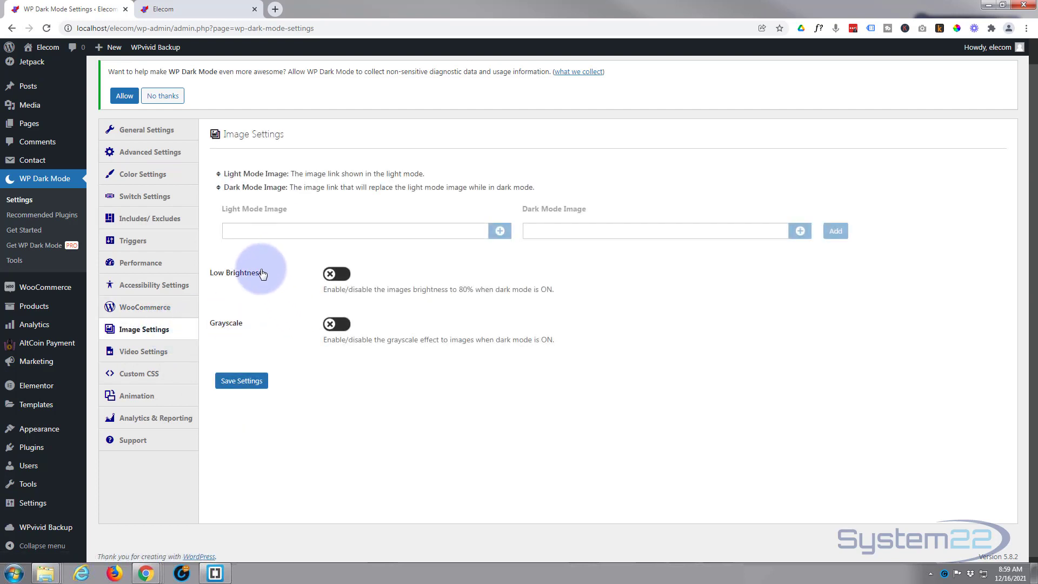
click(342, 276)
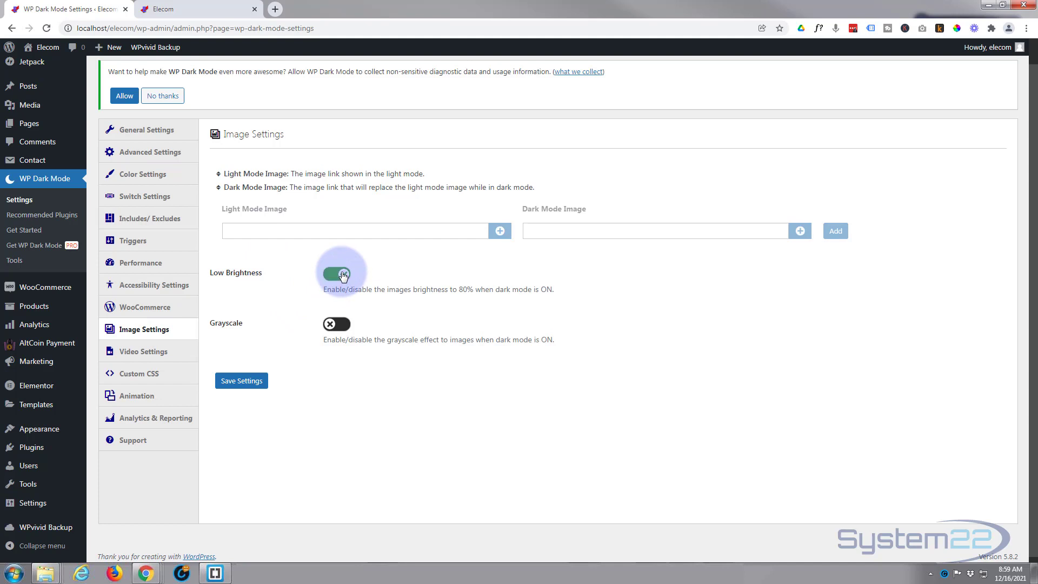
click(332, 276)
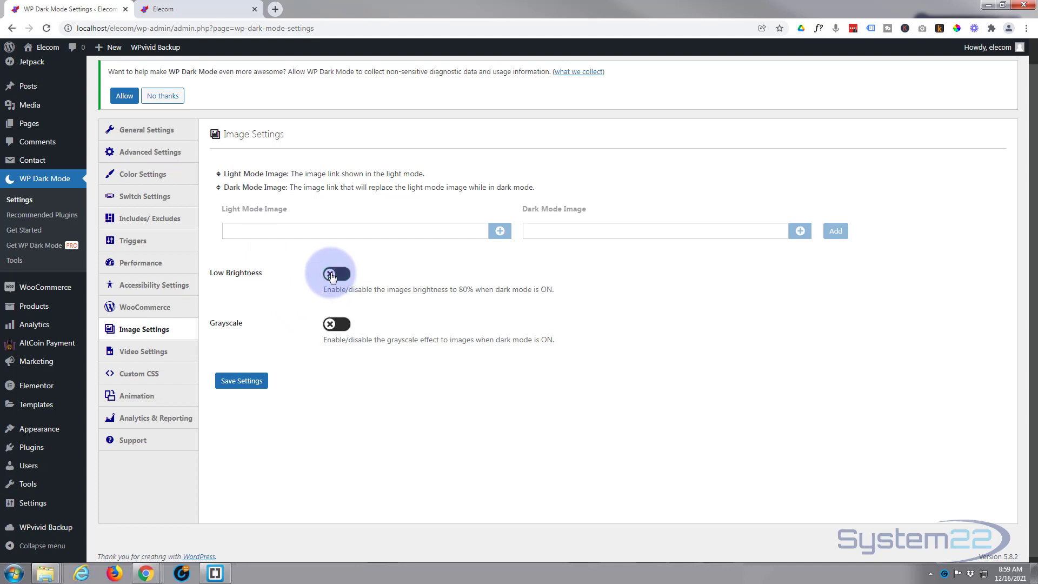
click(344, 326)
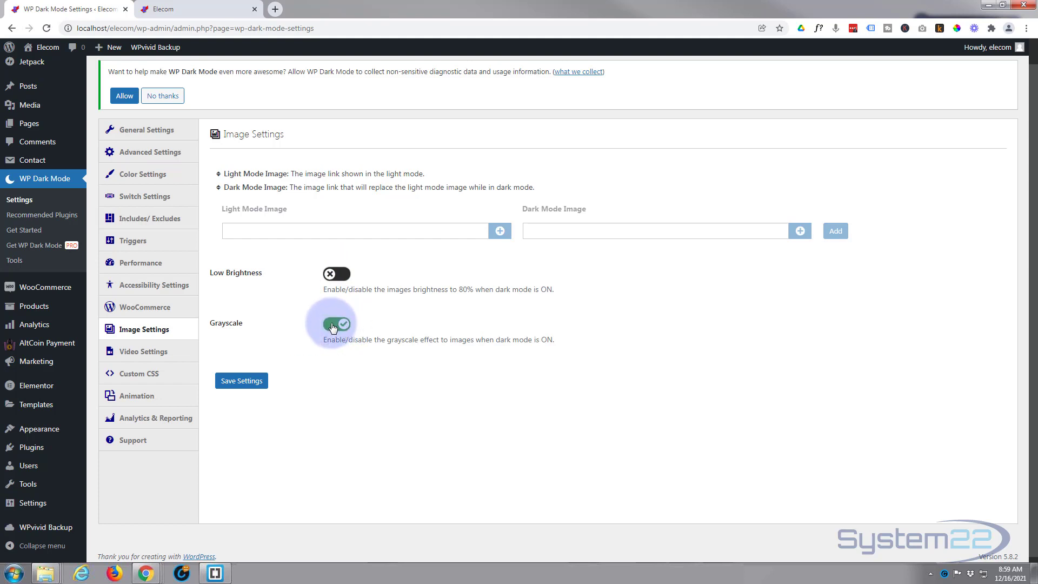
click(332, 327)
scroll(292, 271, down, 1)
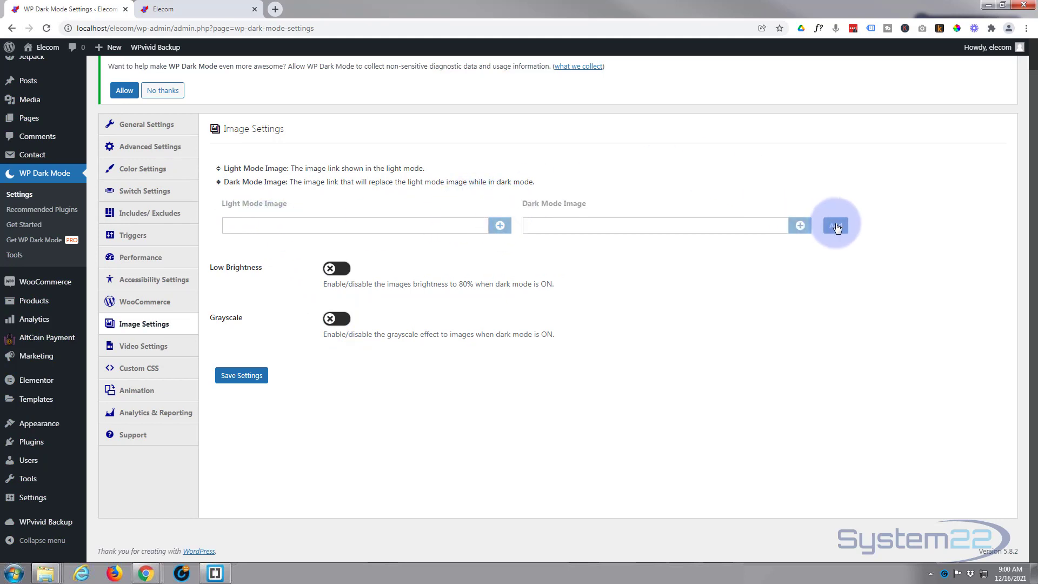
Step: Close the upgrade offers for image replacement and light-mode video, then go to Custom CSS
click(499, 227)
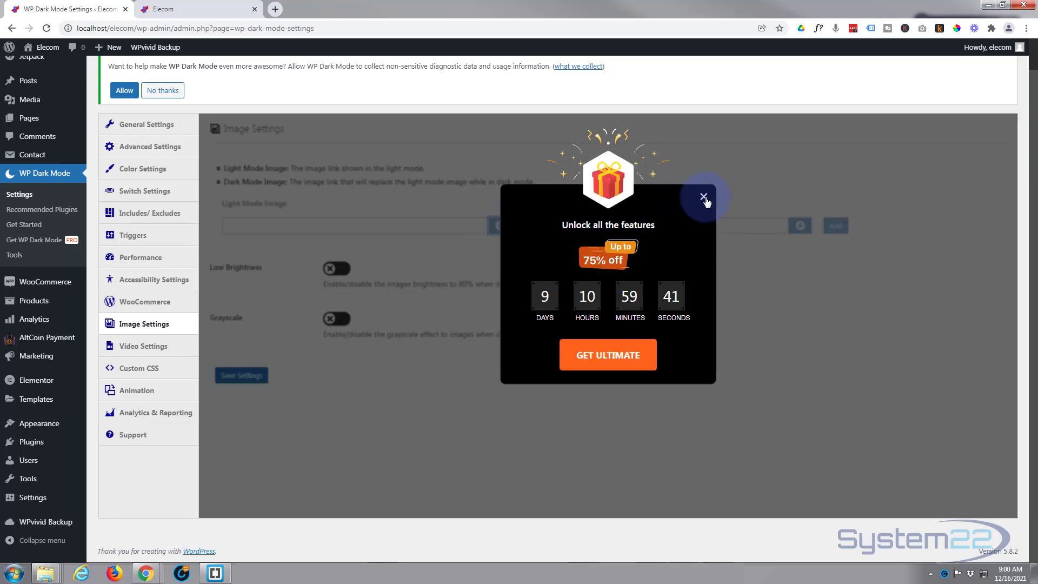
click(703, 197)
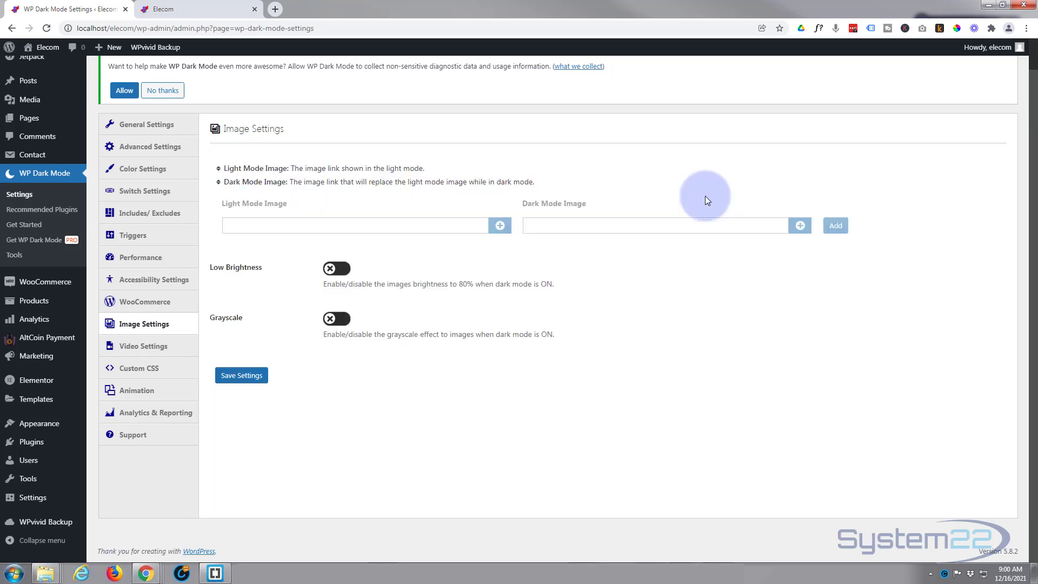
click(150, 349)
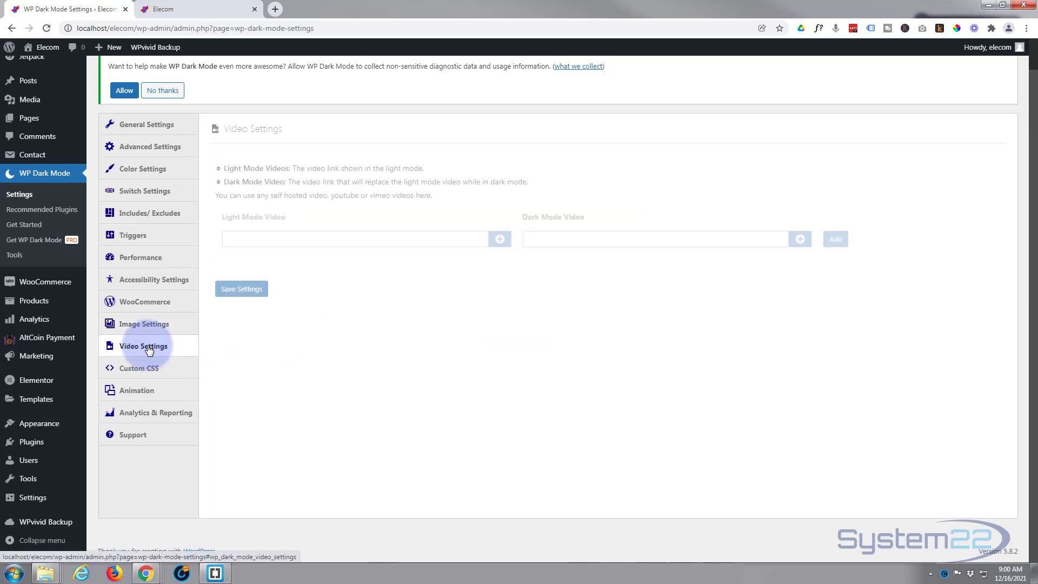
click(500, 241)
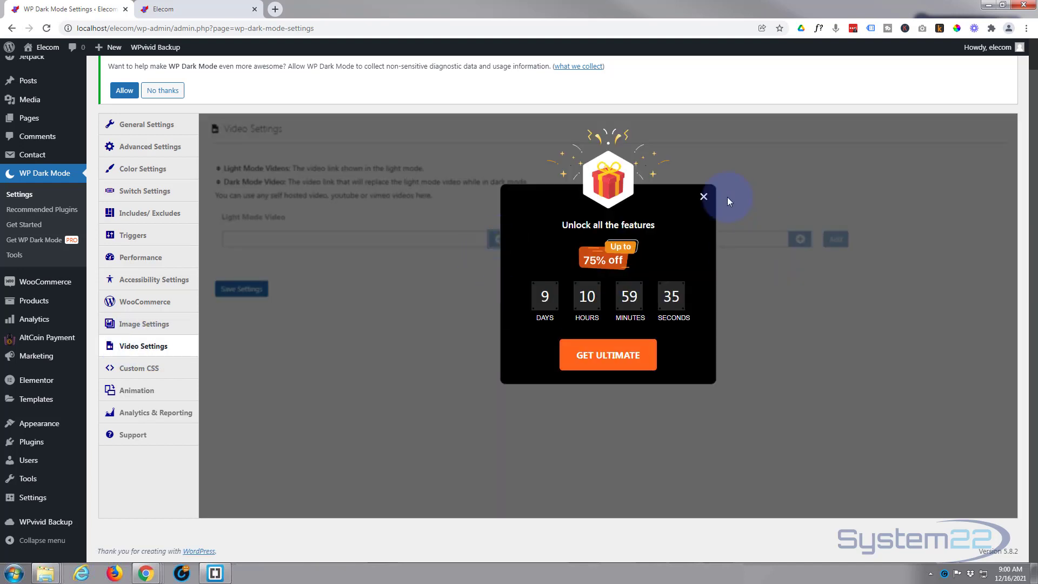
click(703, 197)
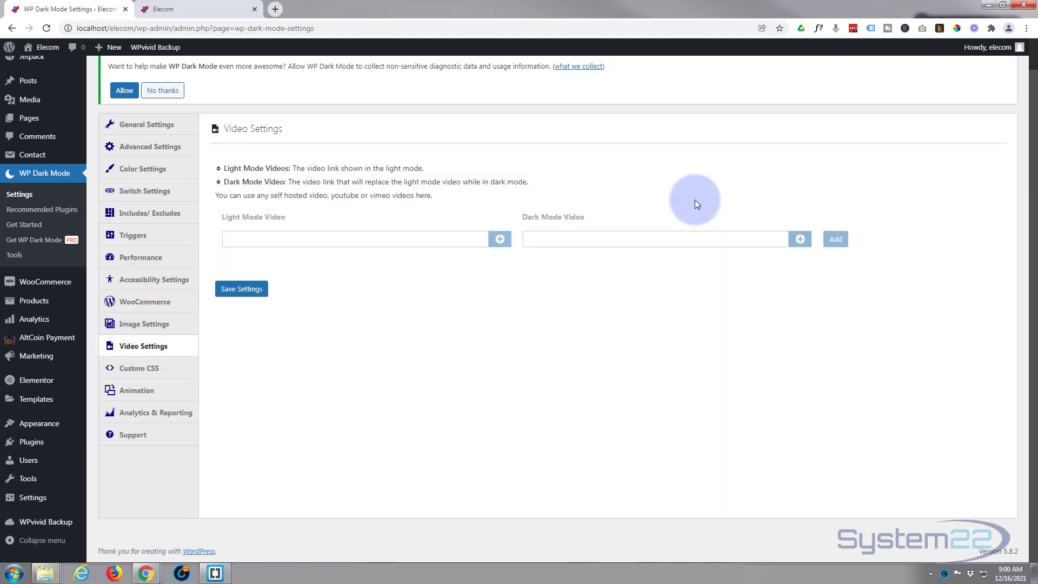
click(151, 374)
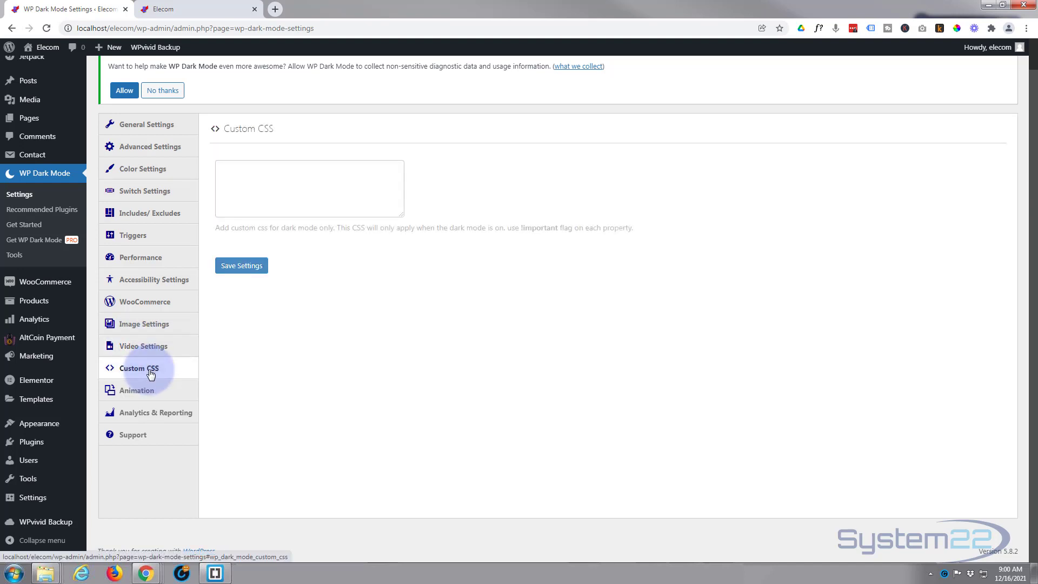
click(260, 184)
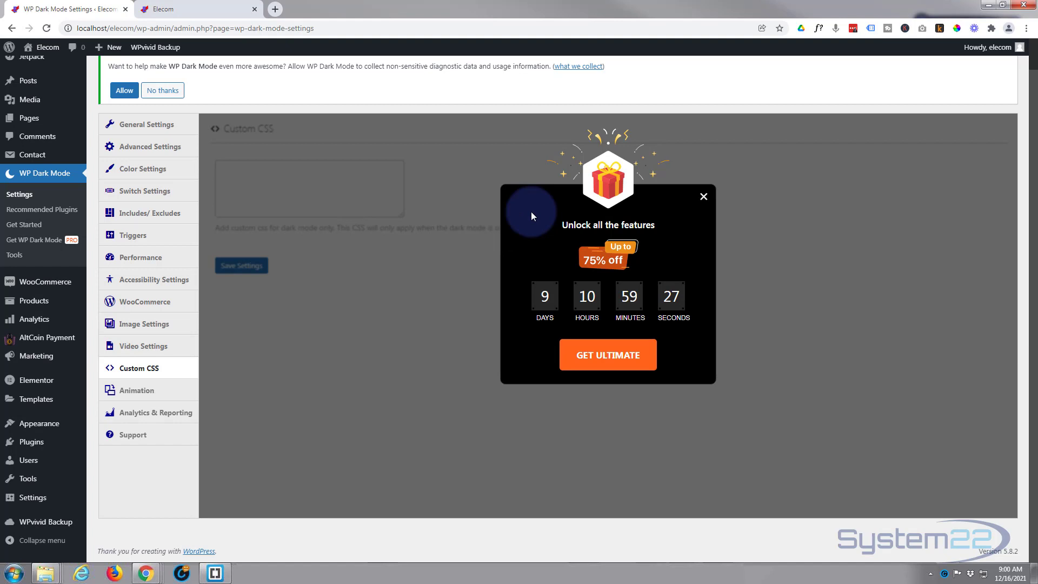
click(703, 197)
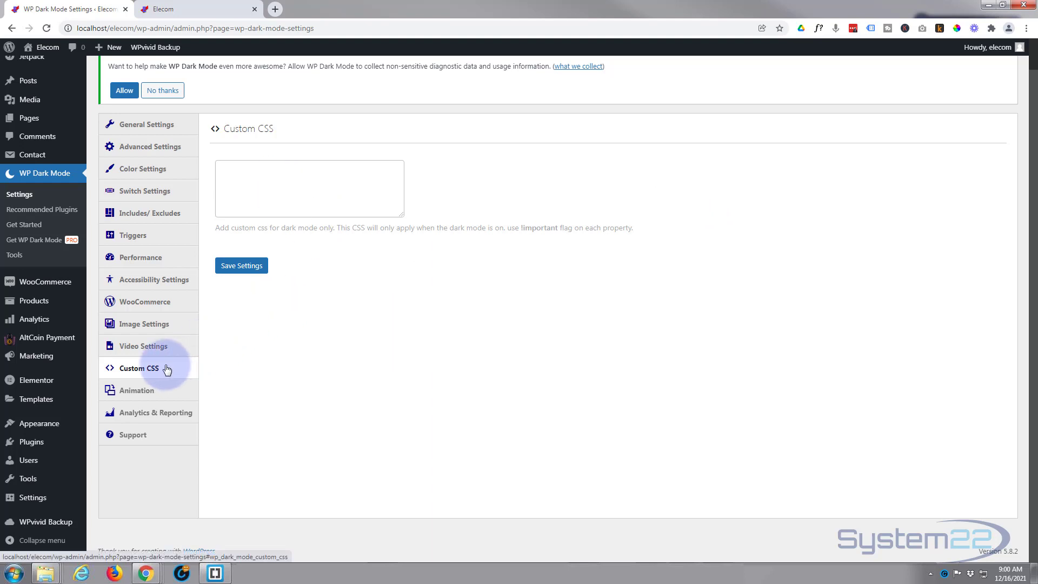
Step: Enable Darkmode Toggle Animation with the Fade In effect, then go to Analytics & Reporting
click(156, 394)
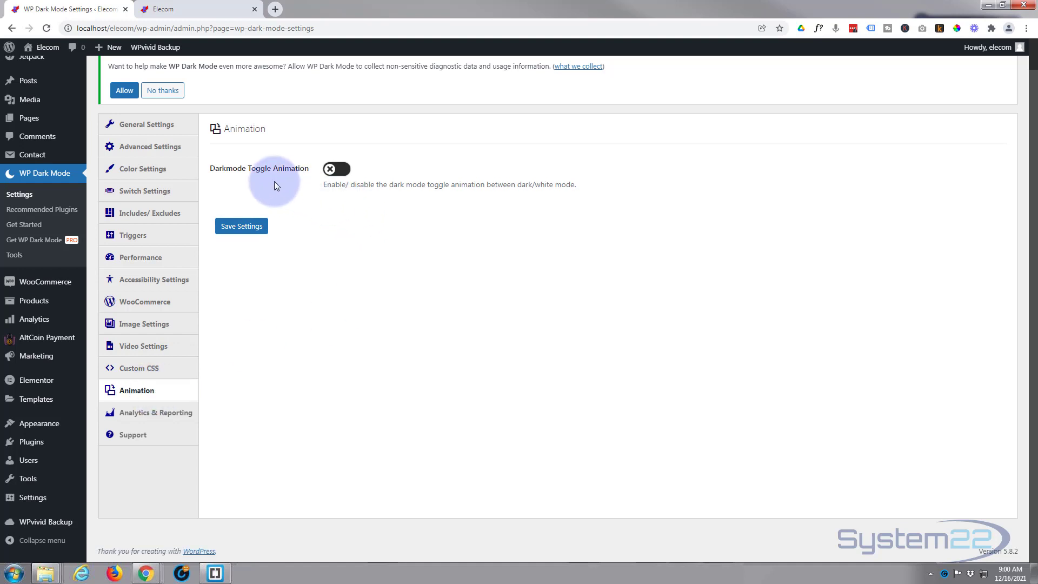
click(341, 170)
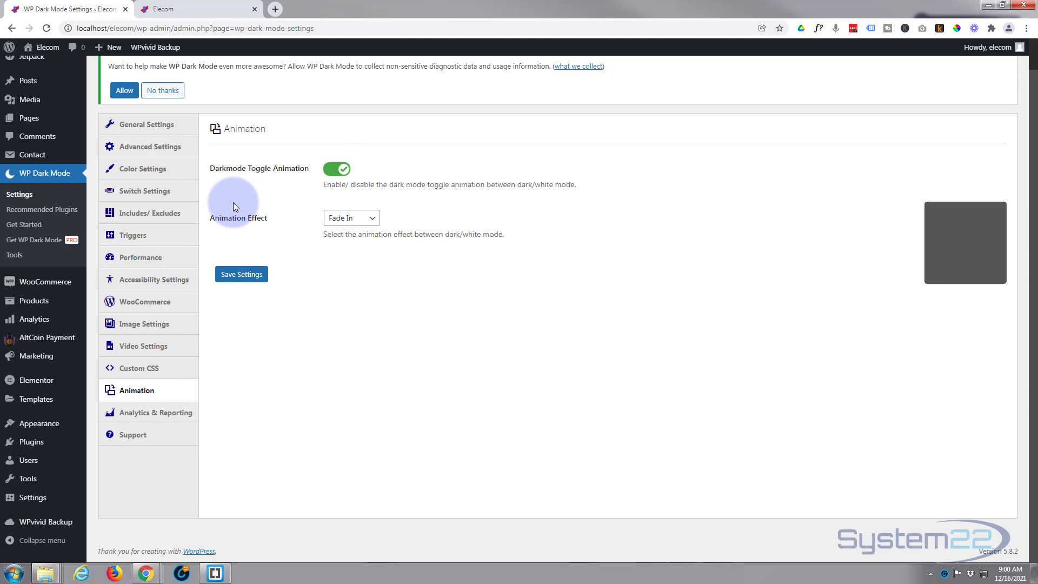
click(350, 219)
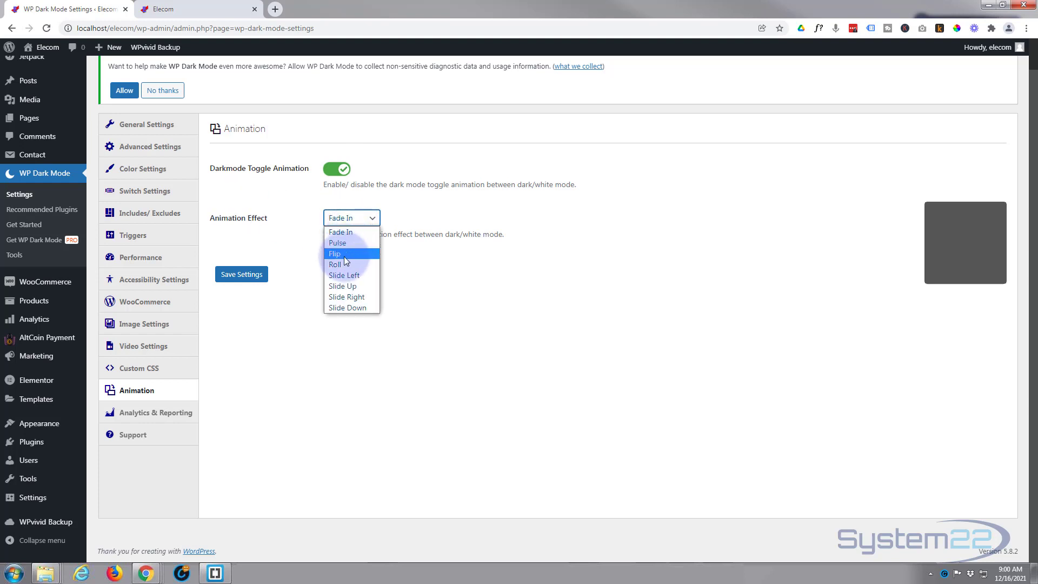
click(339, 232)
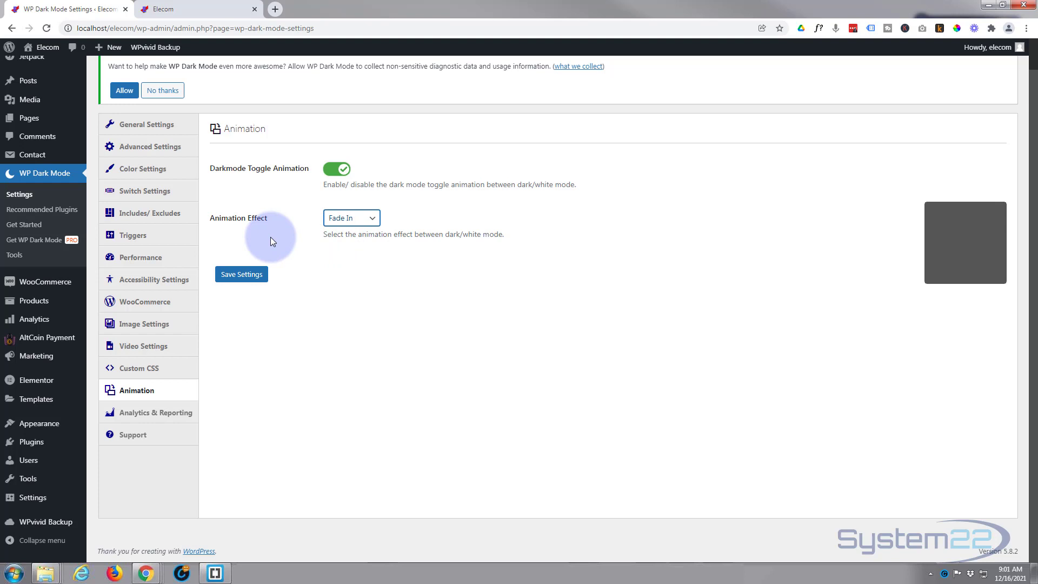
click(156, 415)
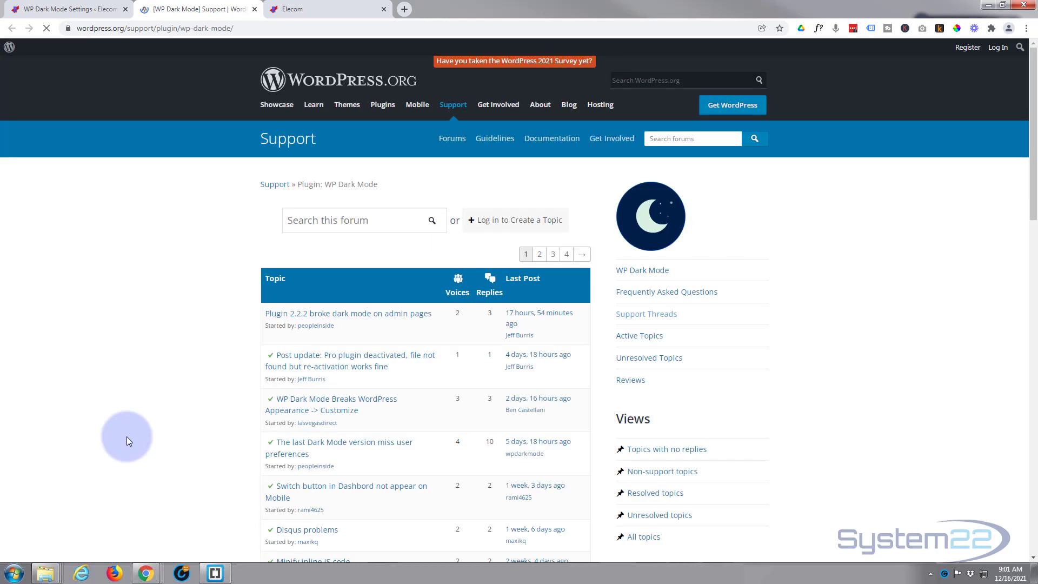
Step: Return to the WP Dark Mode settings tab and save the settings
click(98, 7)
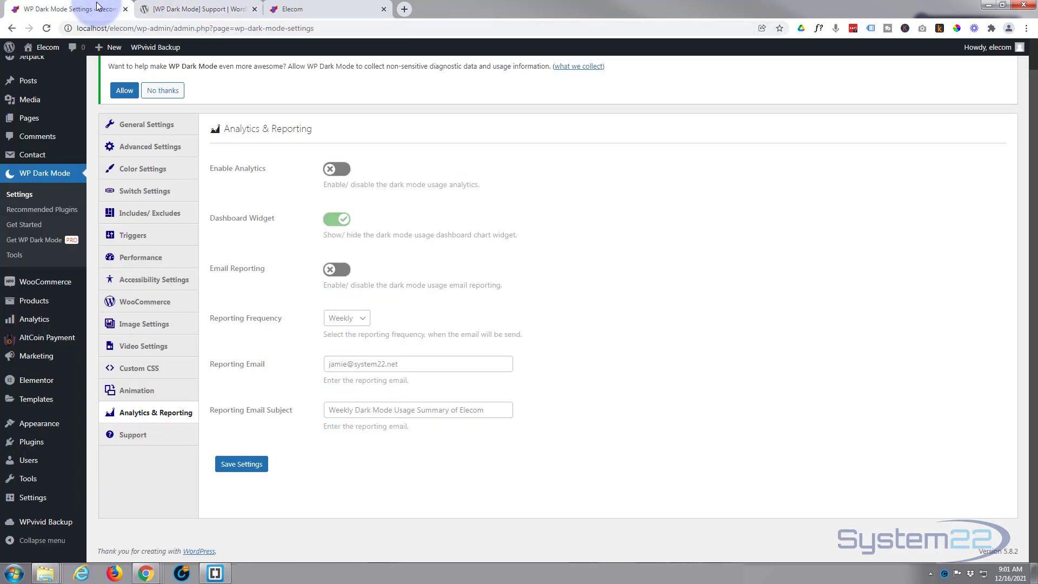
click(242, 464)
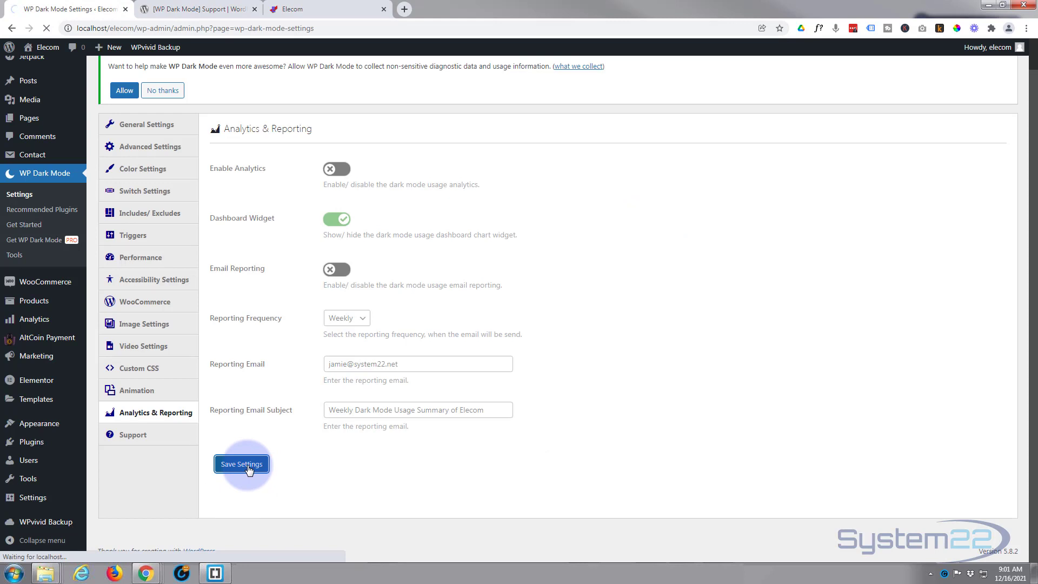
Step: Close the Elecom and support forum tabs and open the live store in a new tab
click(384, 9)
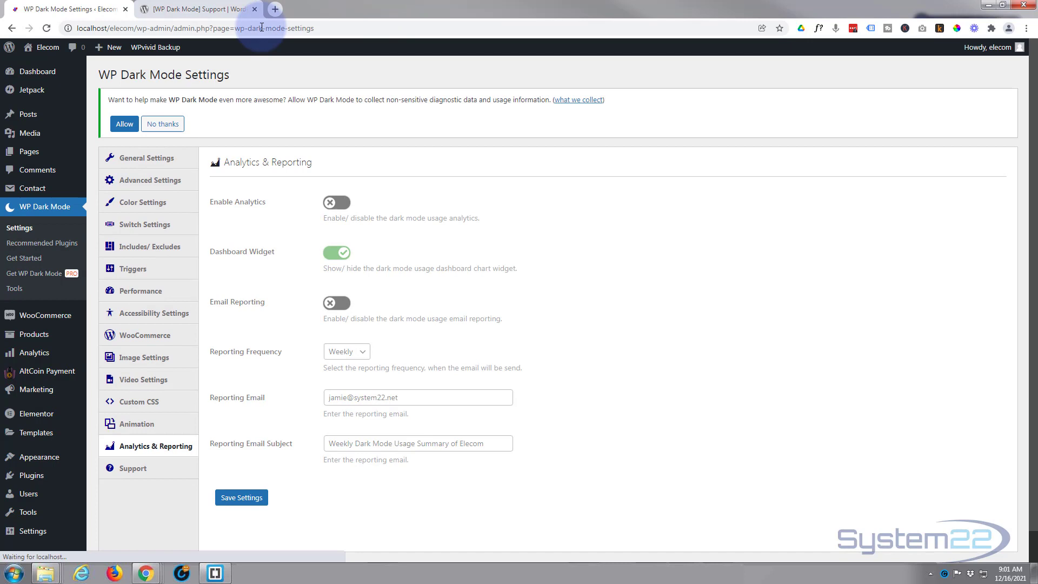
click(254, 9)
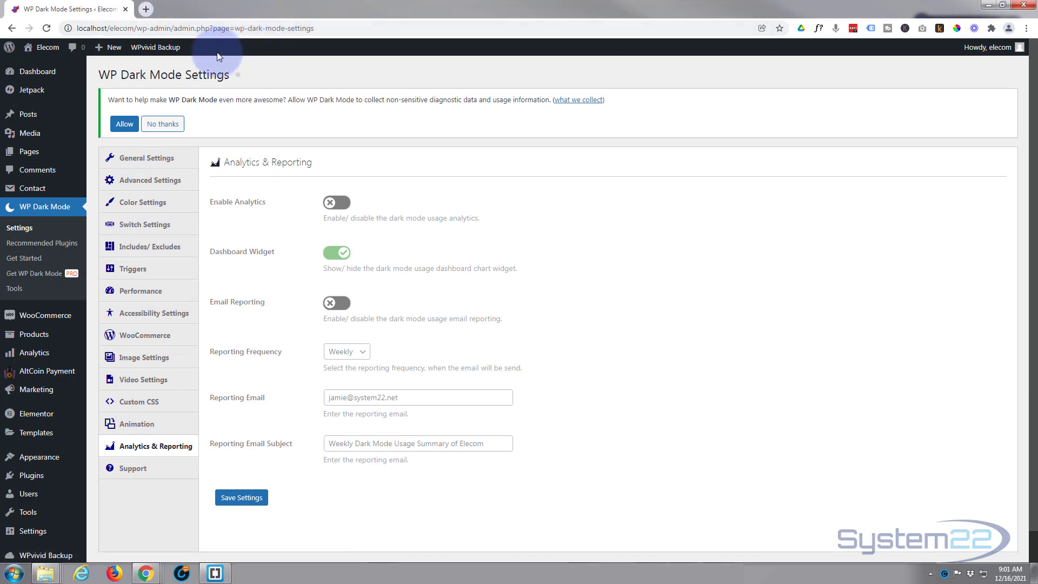
mouse_move(41, 49)
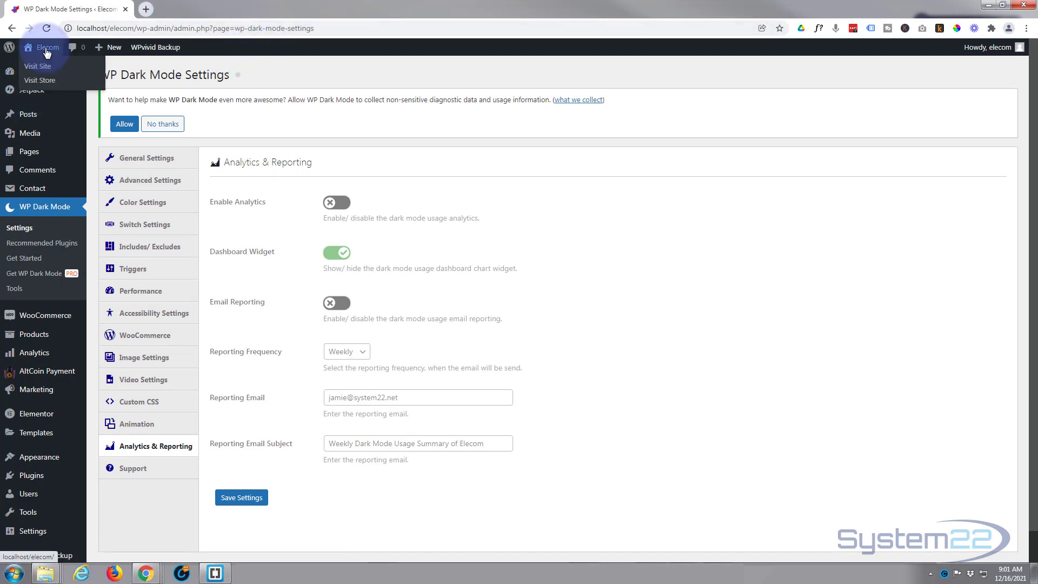
middle_click(39, 68)
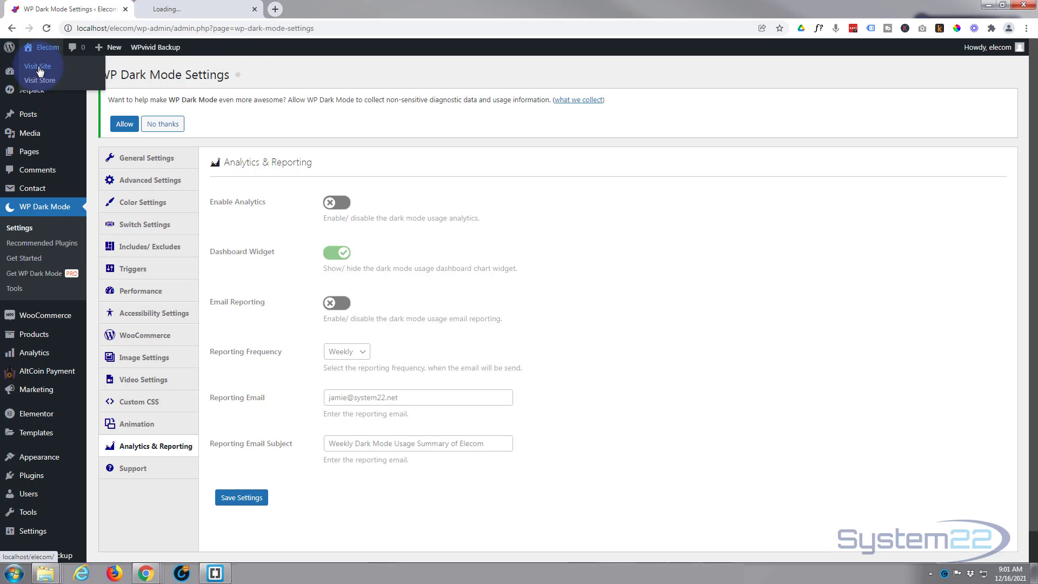
click(192, 7)
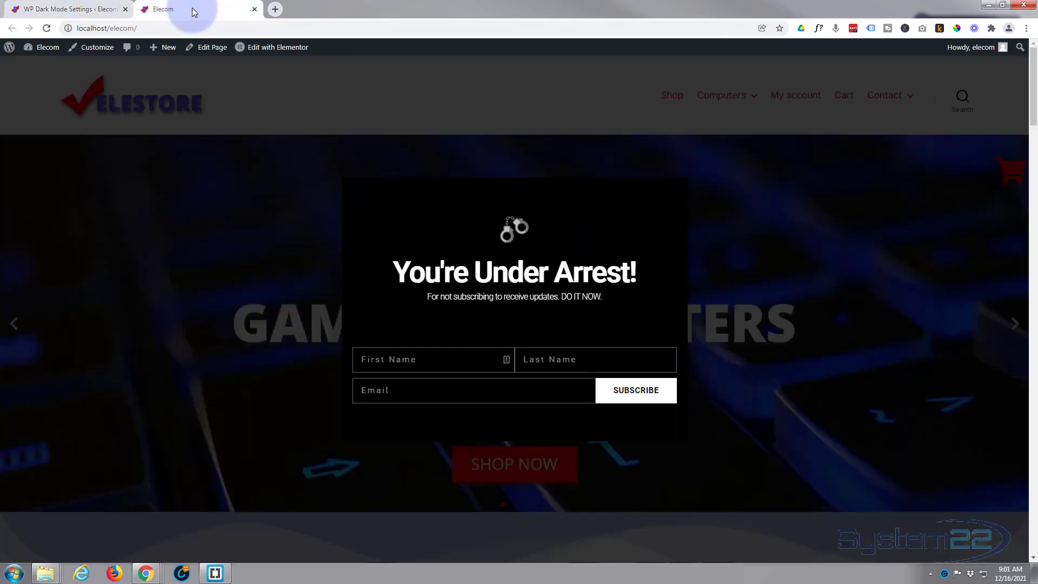
Step: Dismiss the store's subscription popup and scroll through the storefront
click(291, 234)
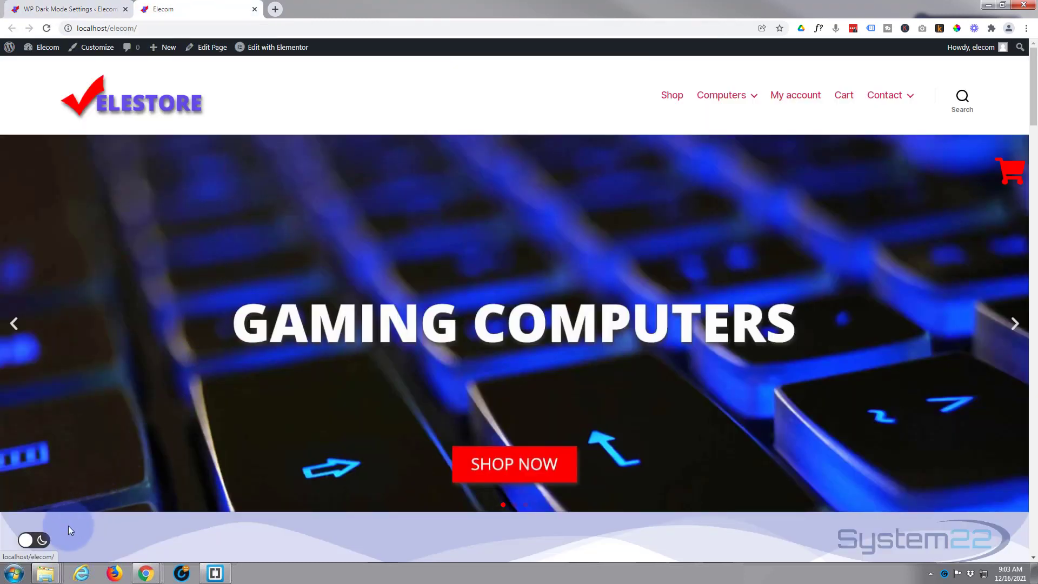
scroll(171, 354, down, 1)
scroll(170, 353, down, 8)
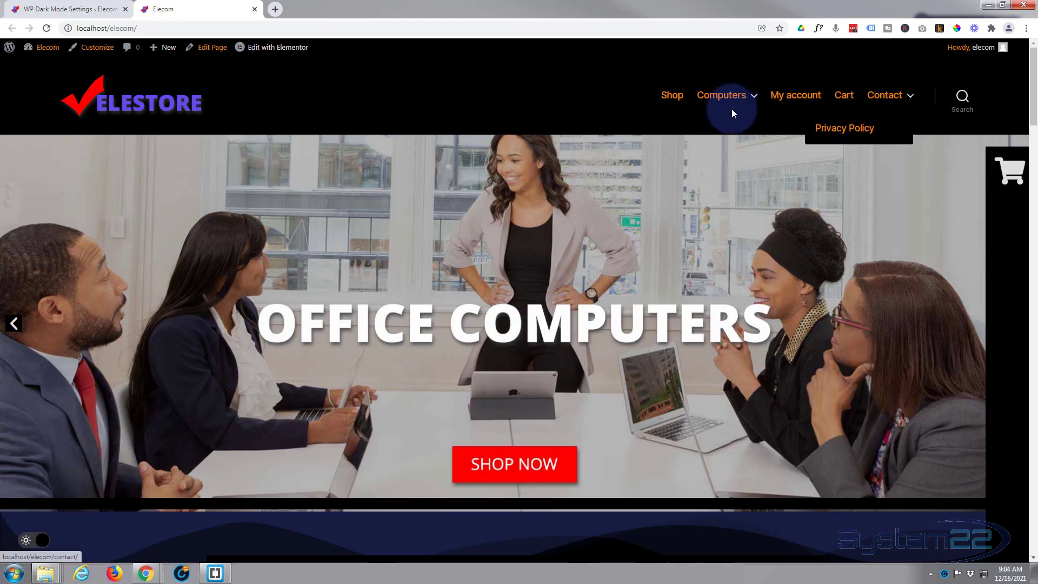
scroll(527, 107, down, 2)
scroll(524, 127, down, 7)
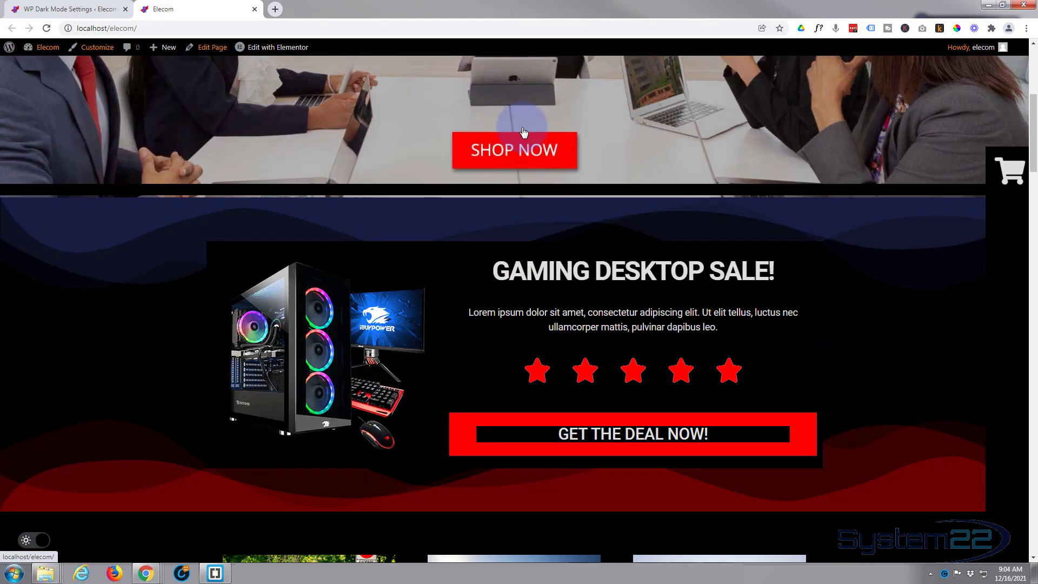
scroll(521, 127, up, 3)
scroll(522, 129, up, 6)
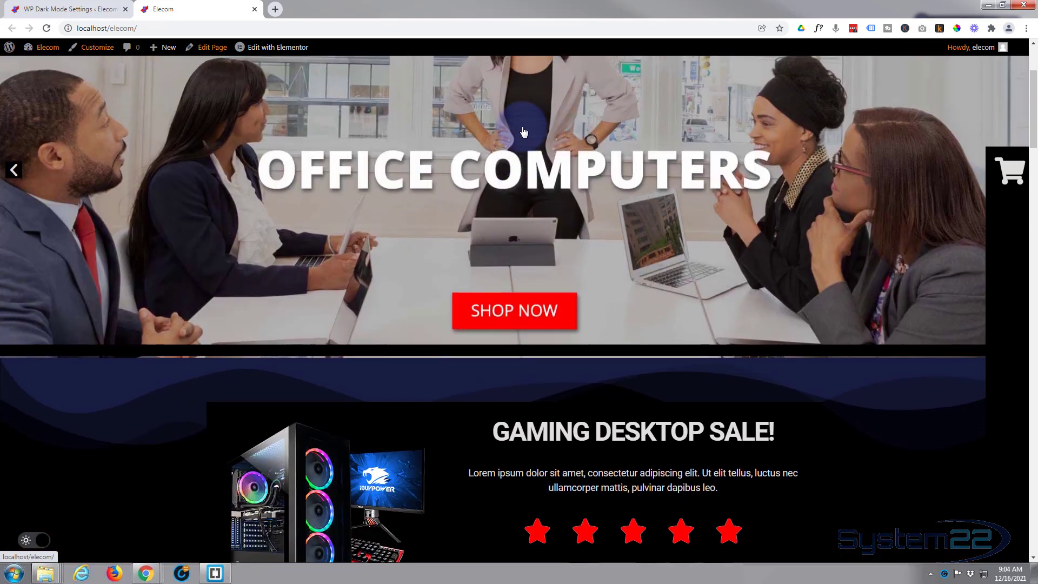
Step: Open the Shop page from the header menu and scroll through the Tech Shop product grid
click(673, 96)
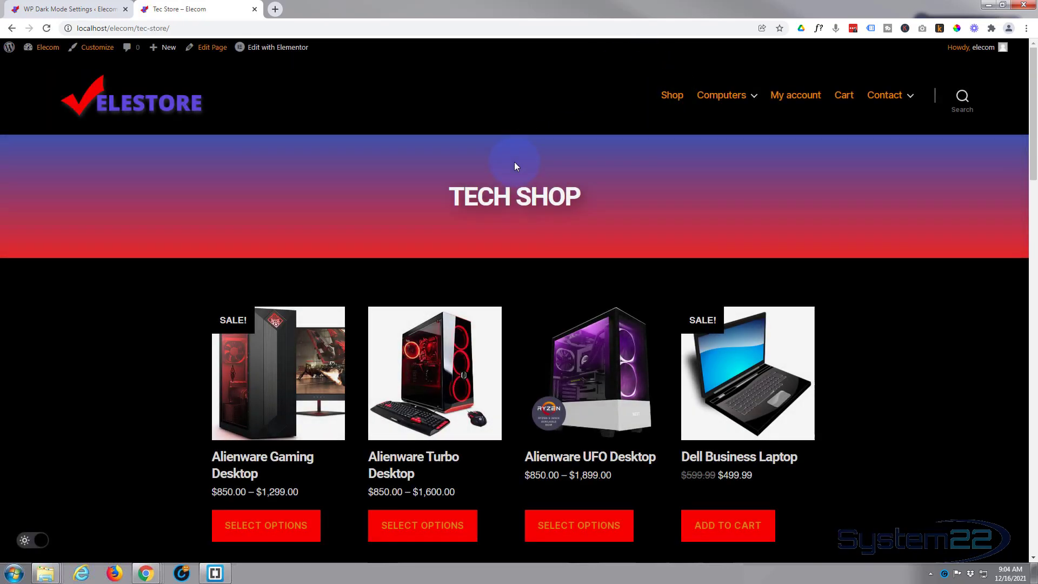
scroll(513, 166, down, 6)
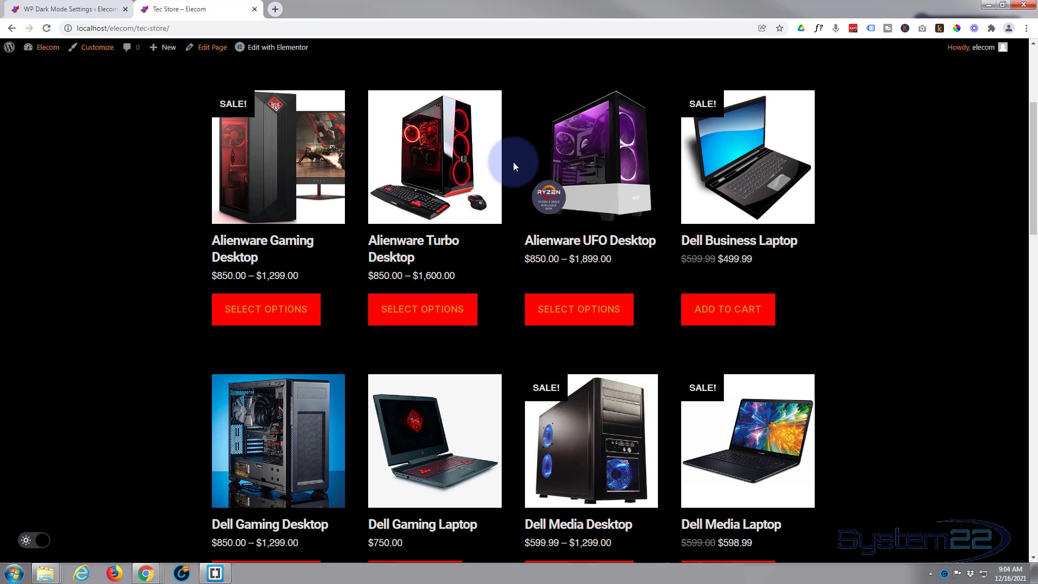
scroll(514, 161, down, 4)
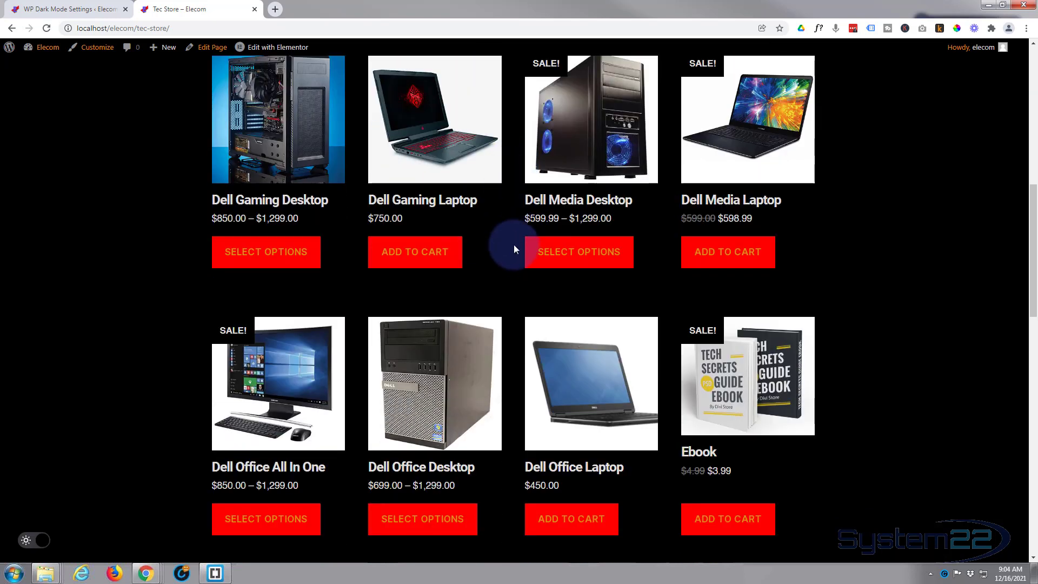
scroll(513, 245, down, 2)
scroll(513, 246, down, 3)
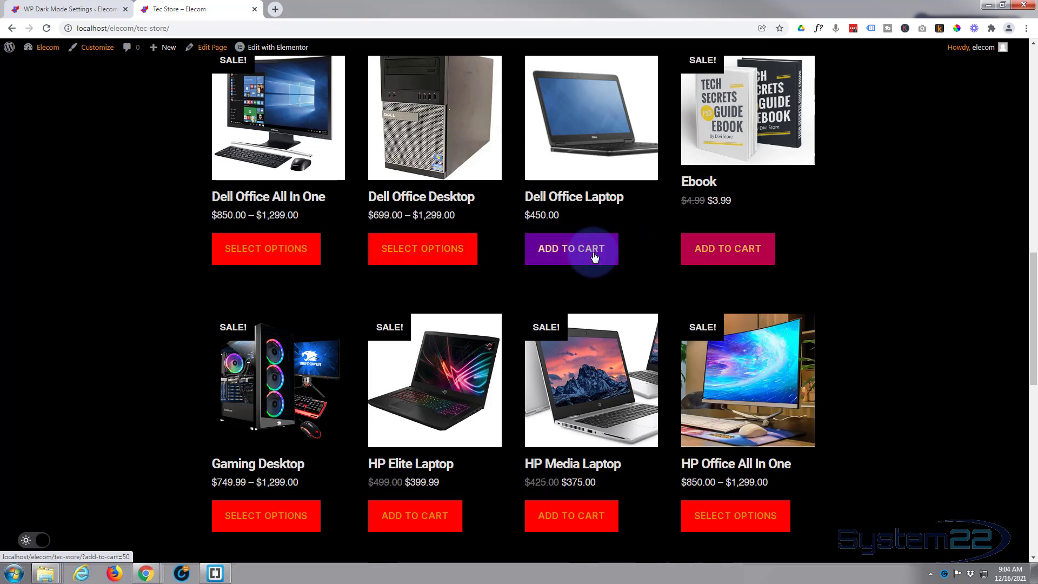
scroll(160, 249, down, 10)
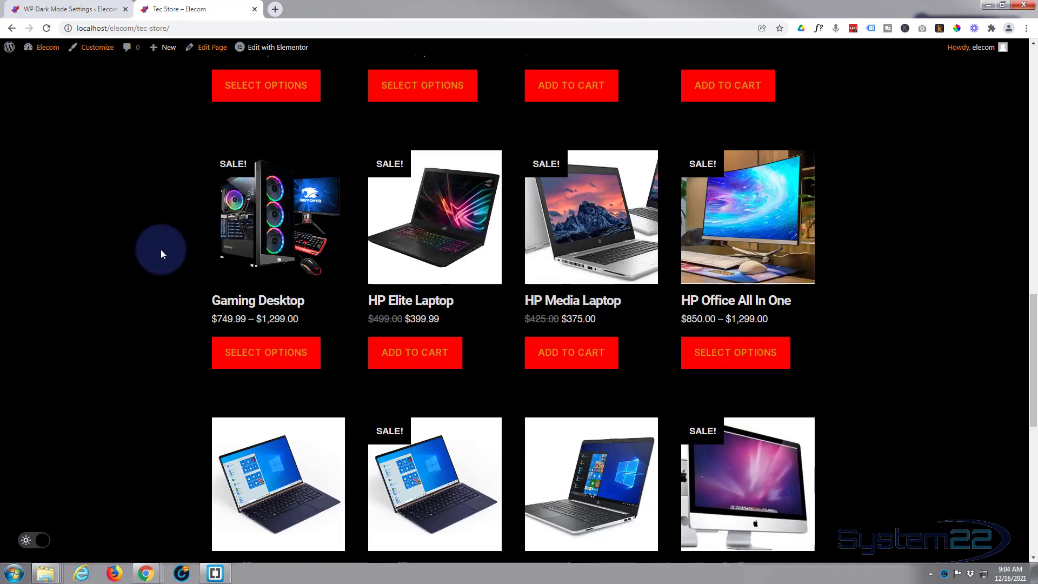
scroll(160, 250, down, 2)
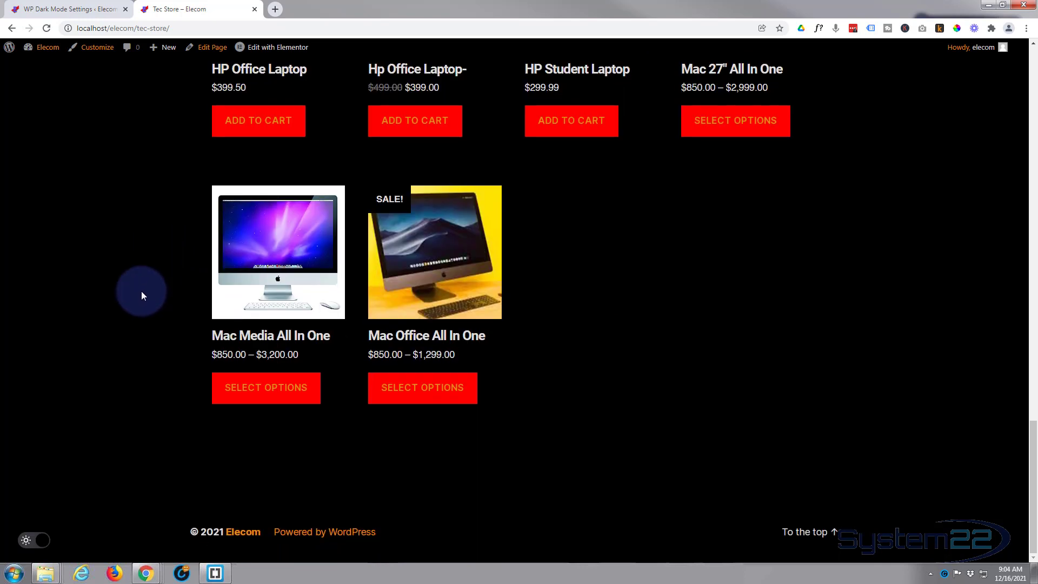
click(36, 540)
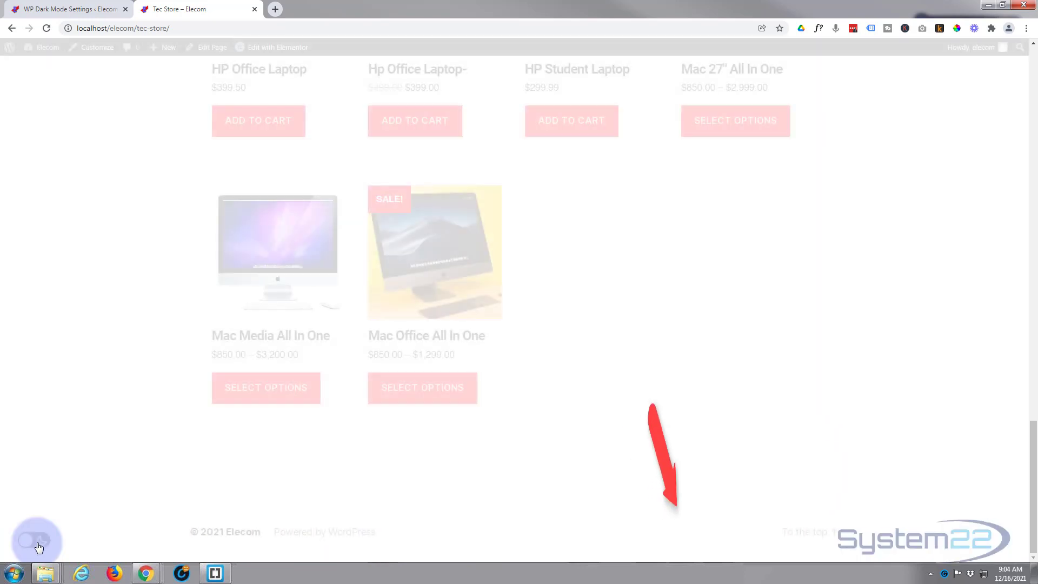
scroll(66, 493, up, 13)
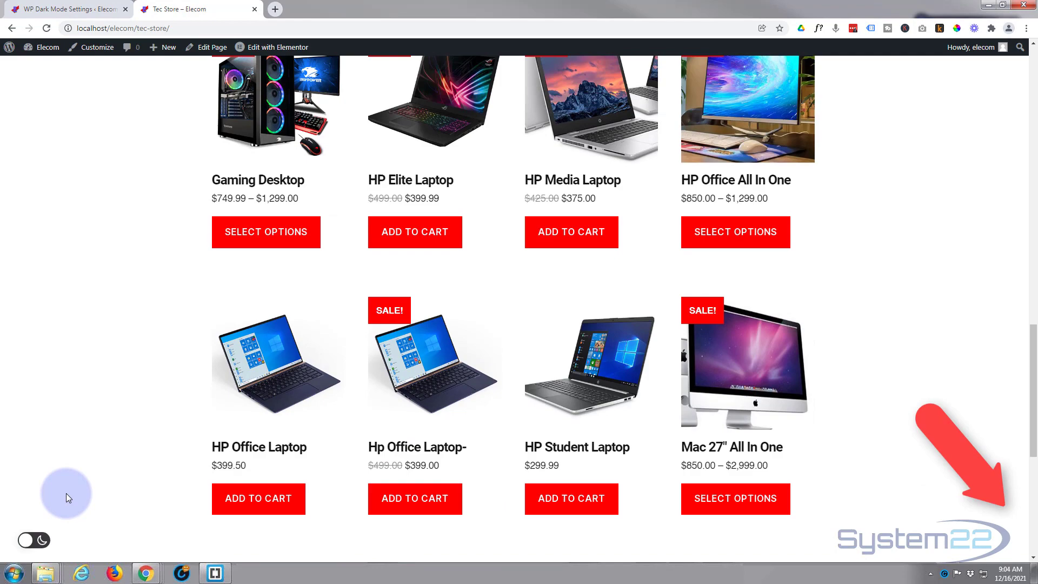
scroll(65, 492, up, 15)
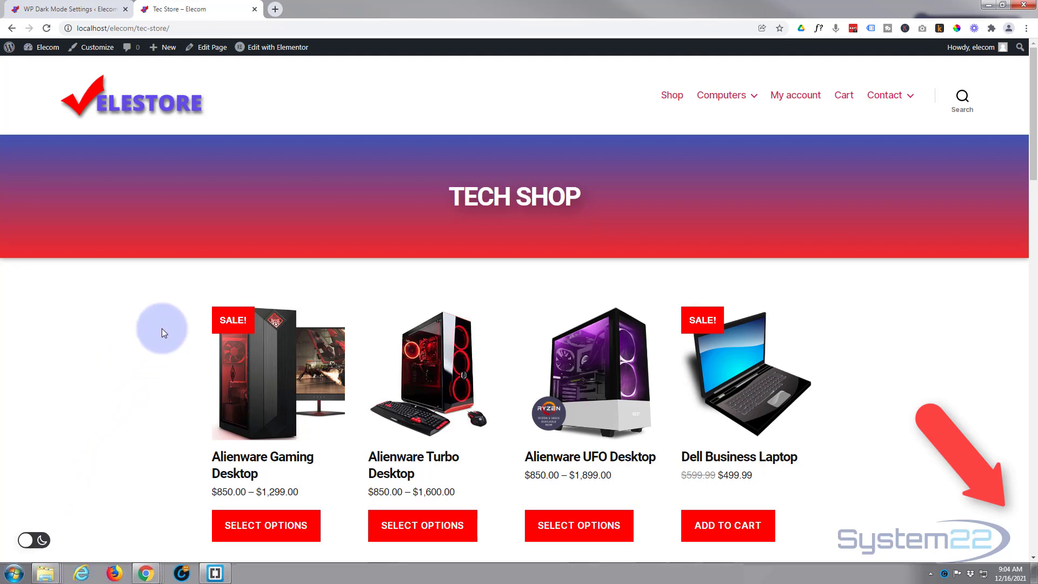
click(46, 542)
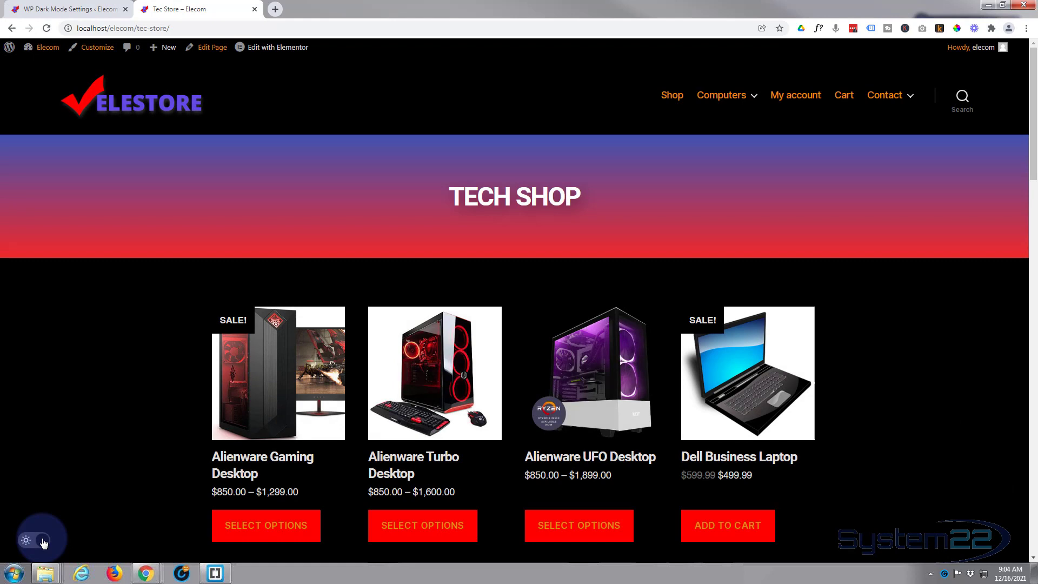
click(40, 542)
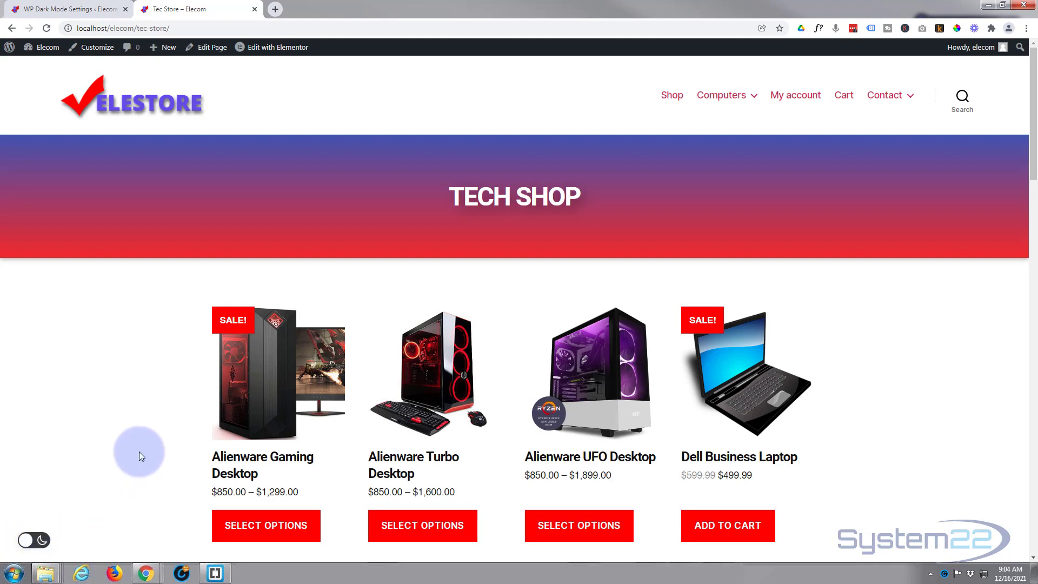
scroll(132, 384, down, 8)
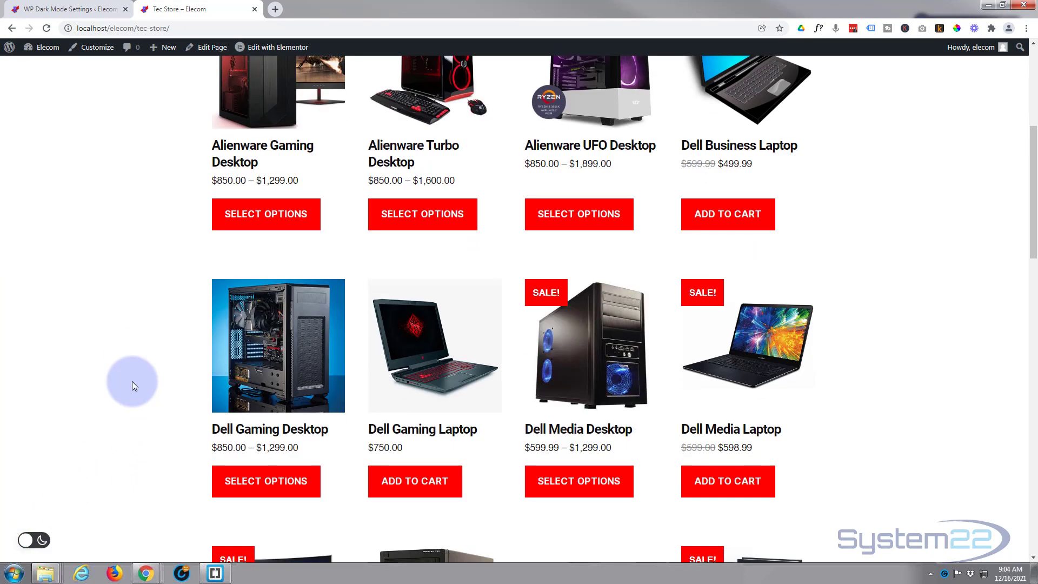